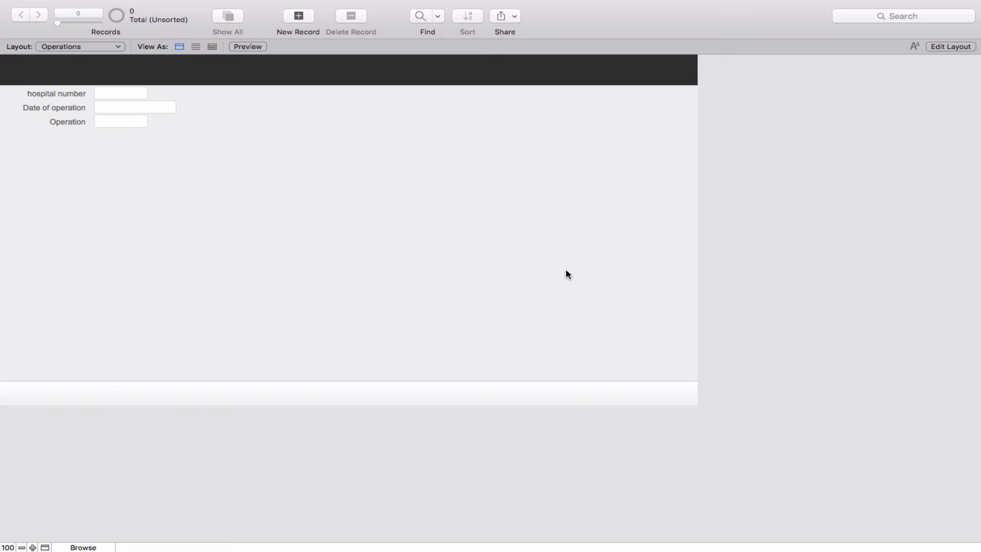
{"action": "left_click", "coordinate": [170, 7]}
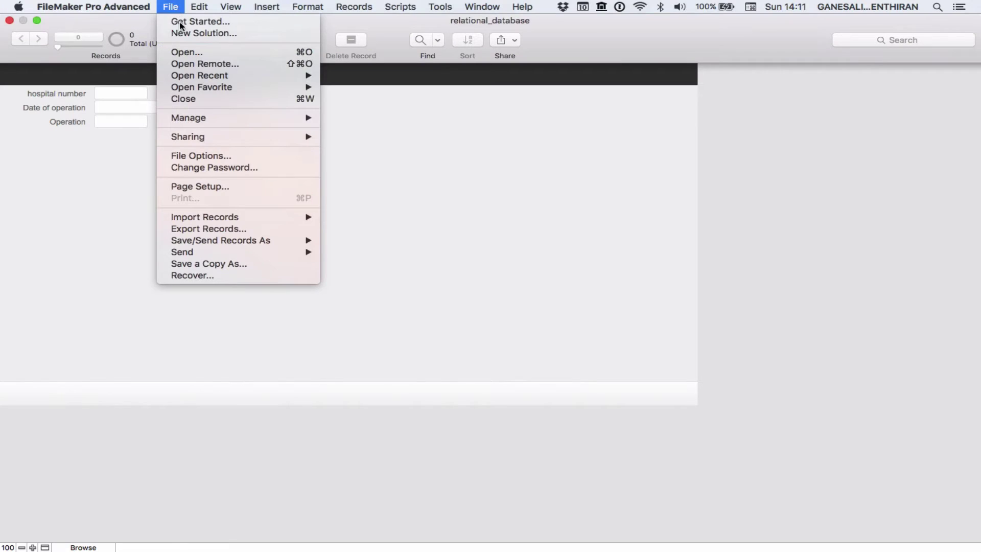
{"action": "mouse_move", "coordinate": [309, 120]}
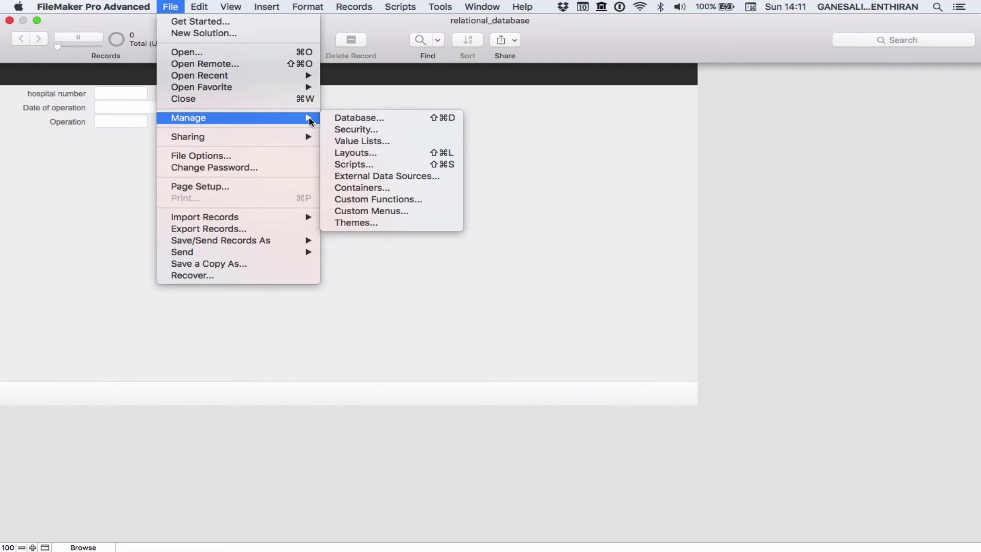
{"action": "left_click", "coordinate": [383, 119]}
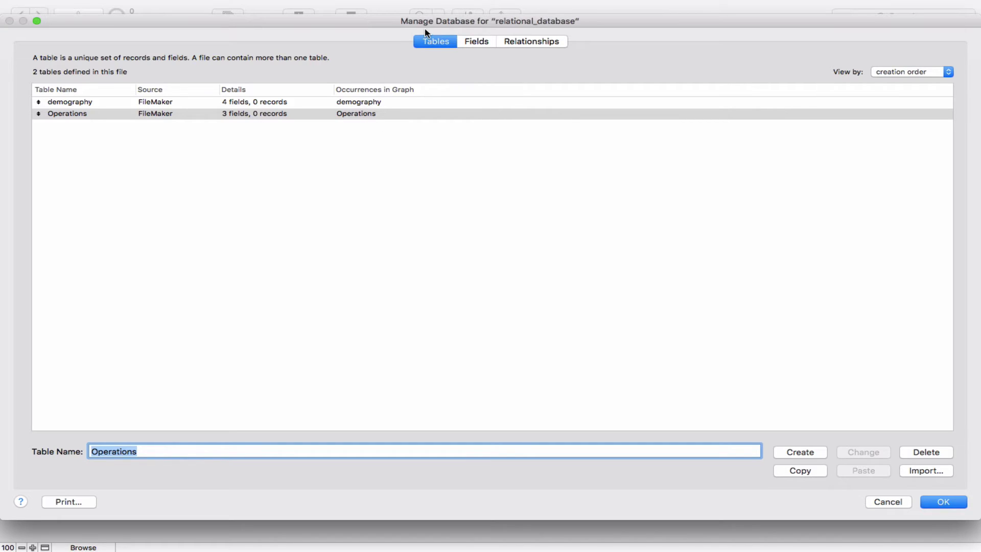
{"action": "left_click", "coordinate": [444, 45]}
{"action": "left_click", "coordinate": [477, 45]}
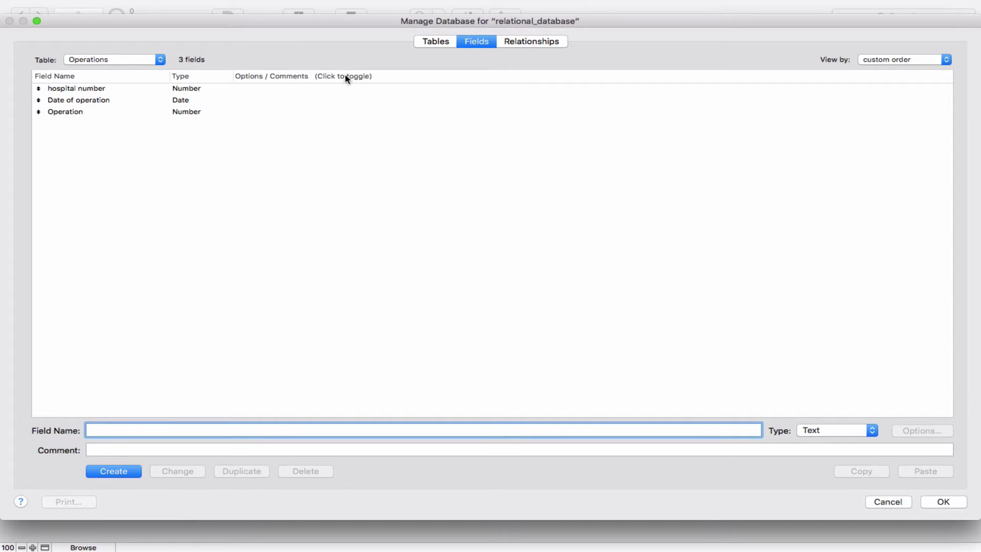
{"action": "left_click", "coordinate": [158, 62]}
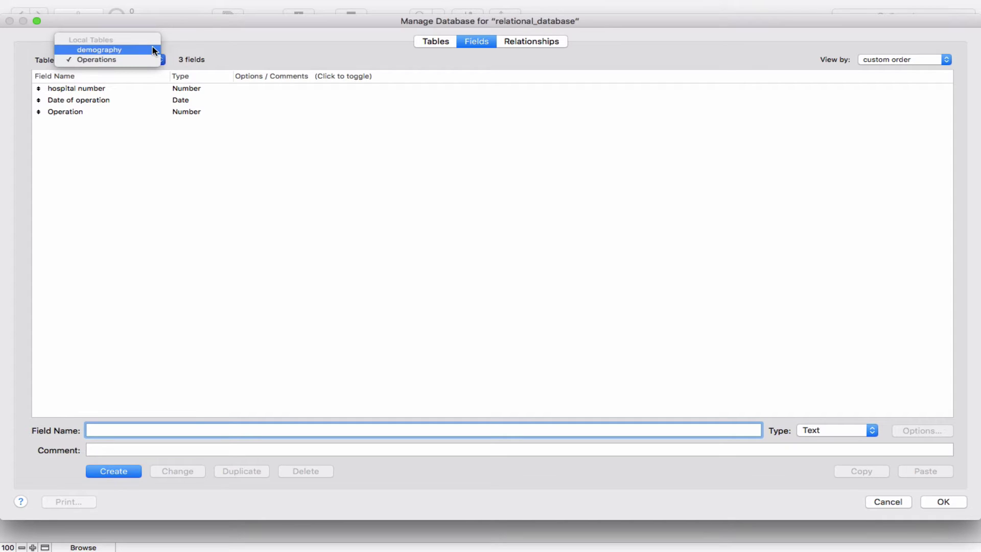
{"action": "left_click", "coordinate": [152, 50]}
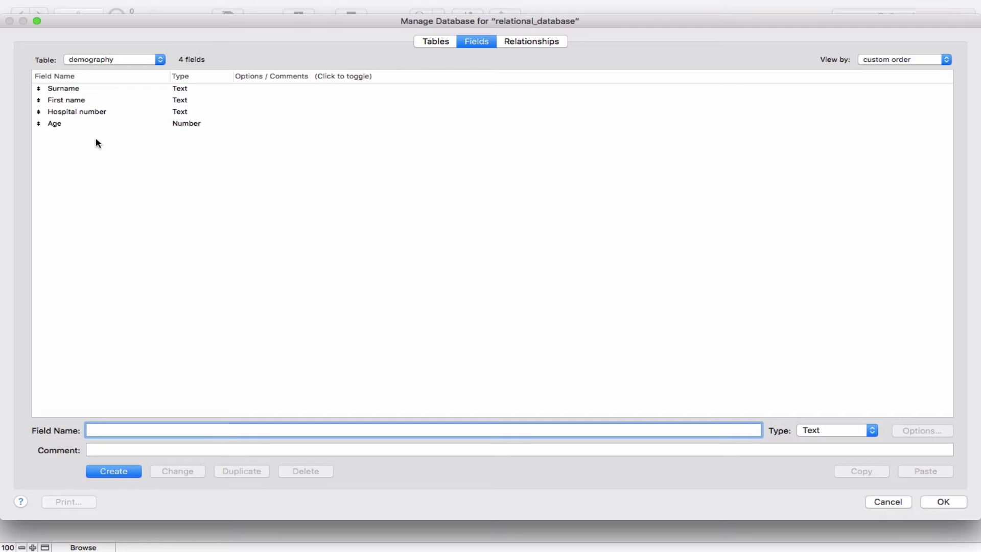
{"action": "left_click", "coordinate": [942, 502]}
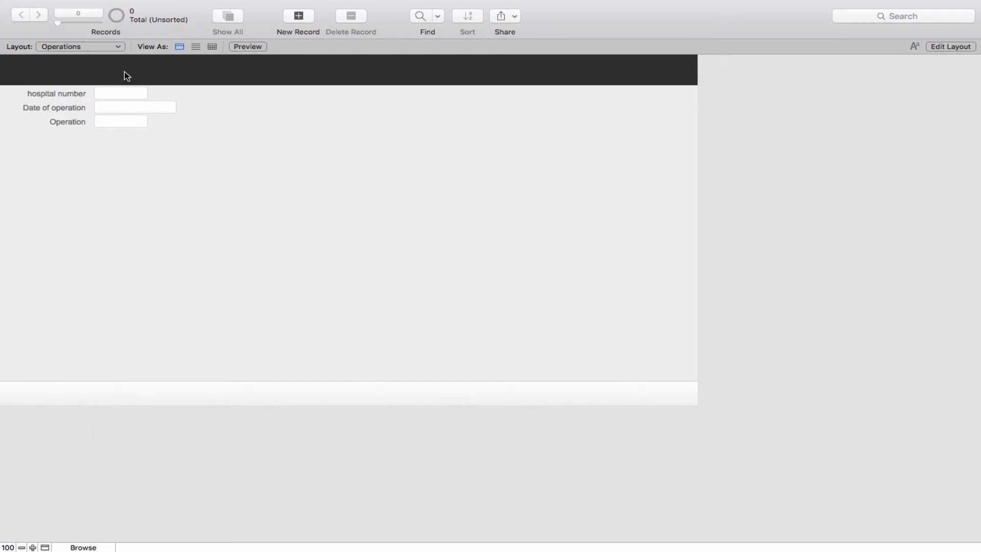
{"action": "left_click", "coordinate": [120, 49]}
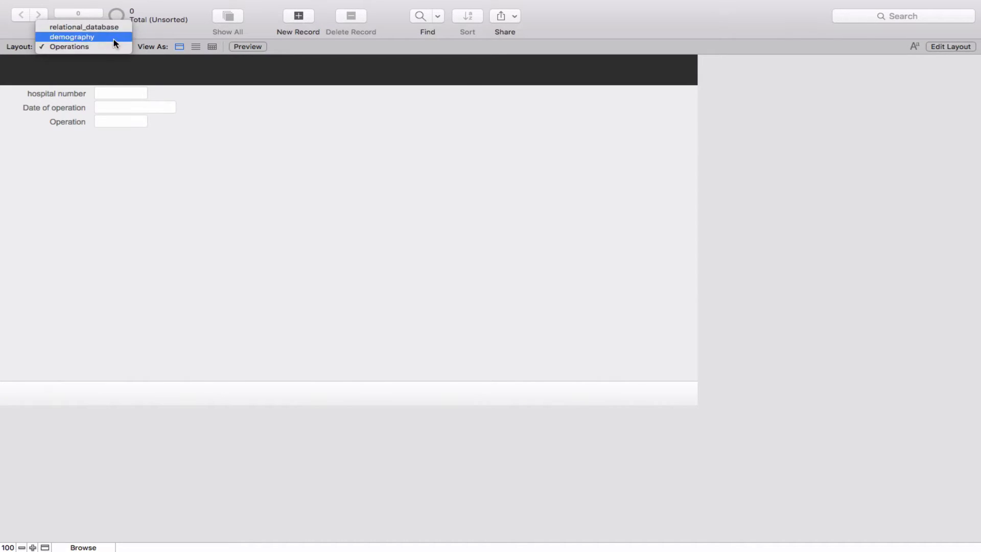
{"action": "left_click", "coordinate": [115, 43]}
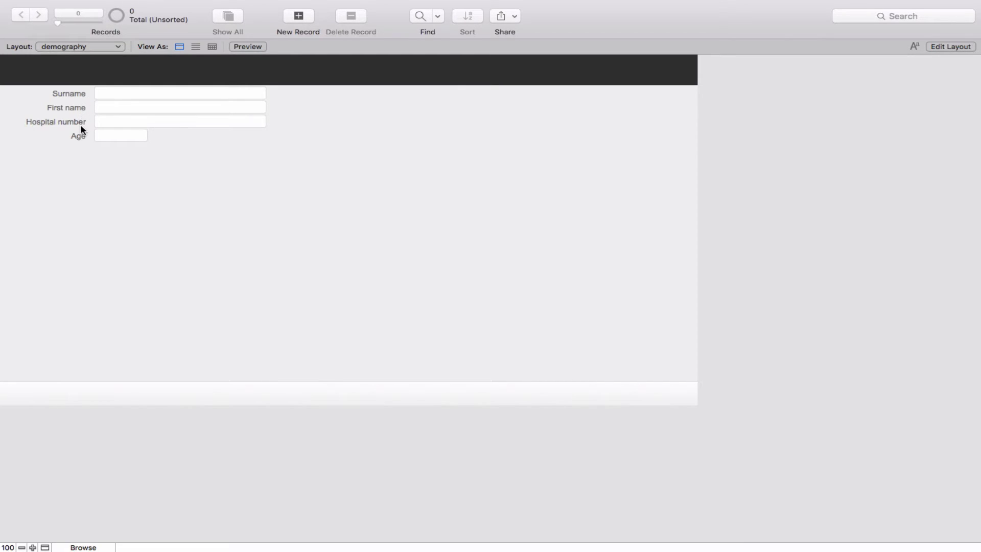
{"action": "left_click", "coordinate": [118, 47]}
{"action": "left_click", "coordinate": [108, 57]}
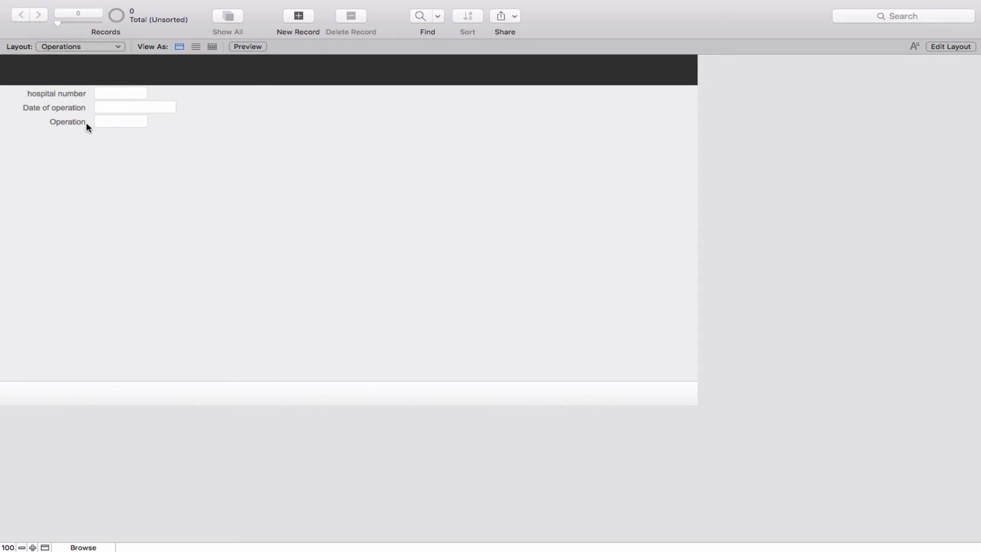
{"action": "left_click", "coordinate": [114, 49]}
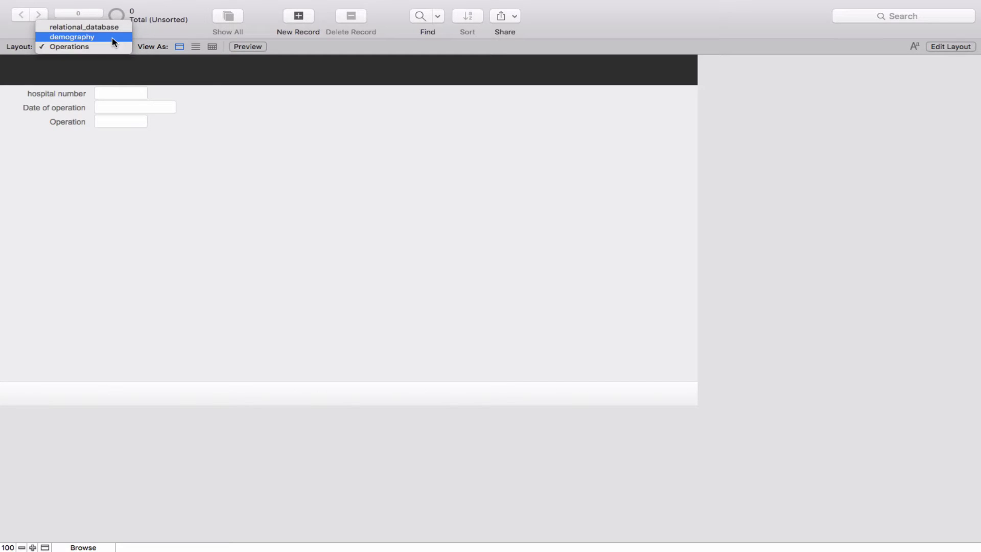
{"action": "left_click", "coordinate": [113, 38]}
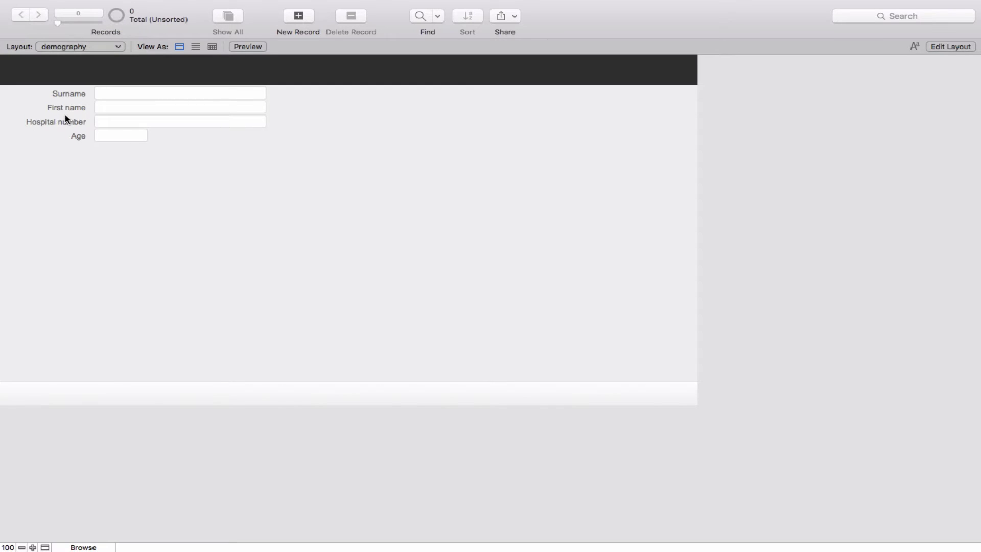
{"action": "left_click", "coordinate": [115, 45]}
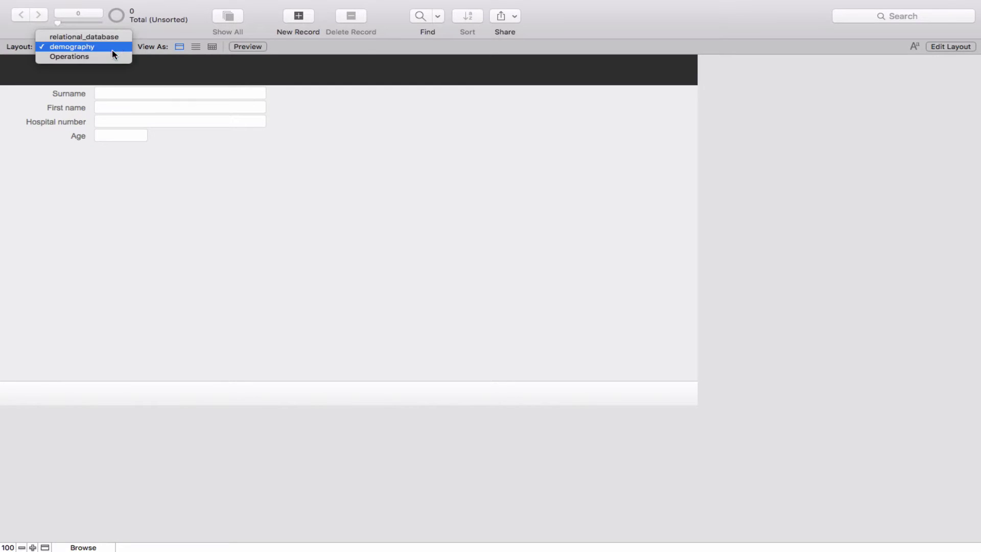
{"action": "left_click", "coordinate": [109, 58]}
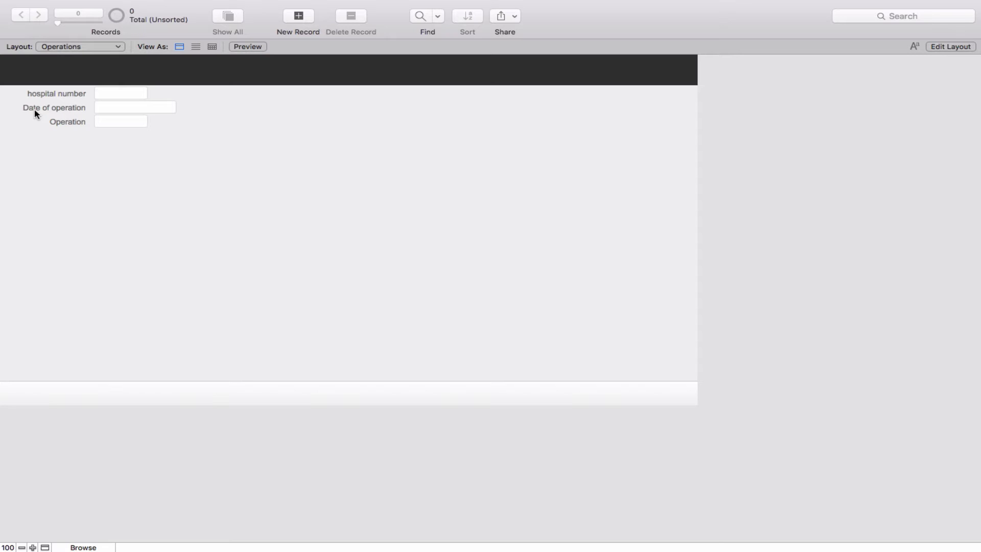
{"action": "mouse_move", "coordinate": [132, 4]}
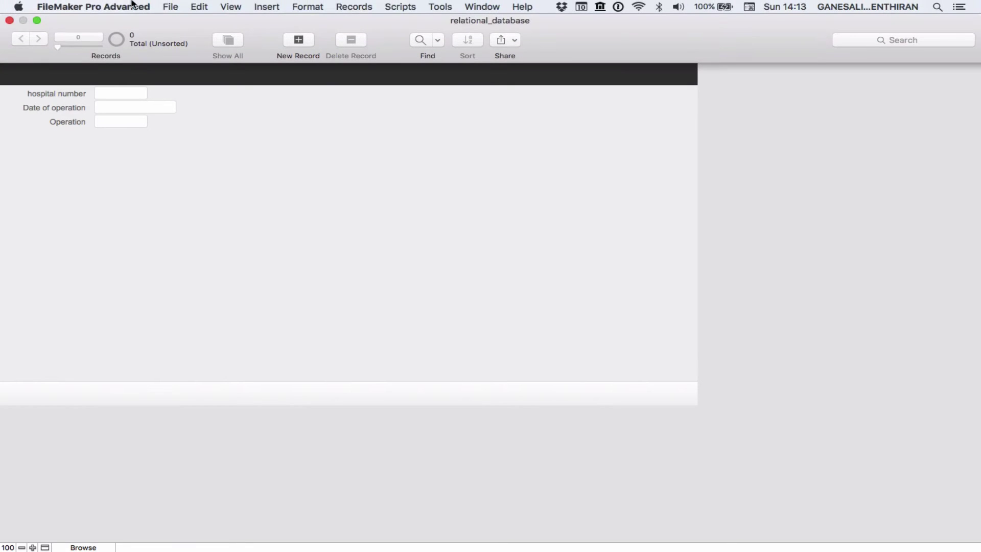
Step: Open Manage Database and view the relationships graph of relational_database, demography and Operations
{"action": "left_click", "coordinate": [171, 6]}
{"action": "mouse_move", "coordinate": [190, 119]}
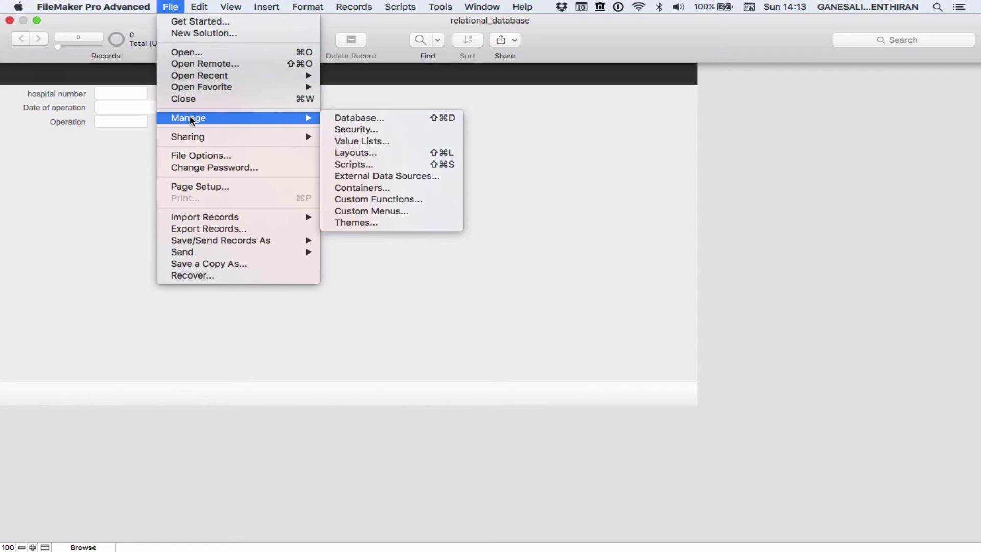
{"action": "left_click", "coordinate": [369, 118]}
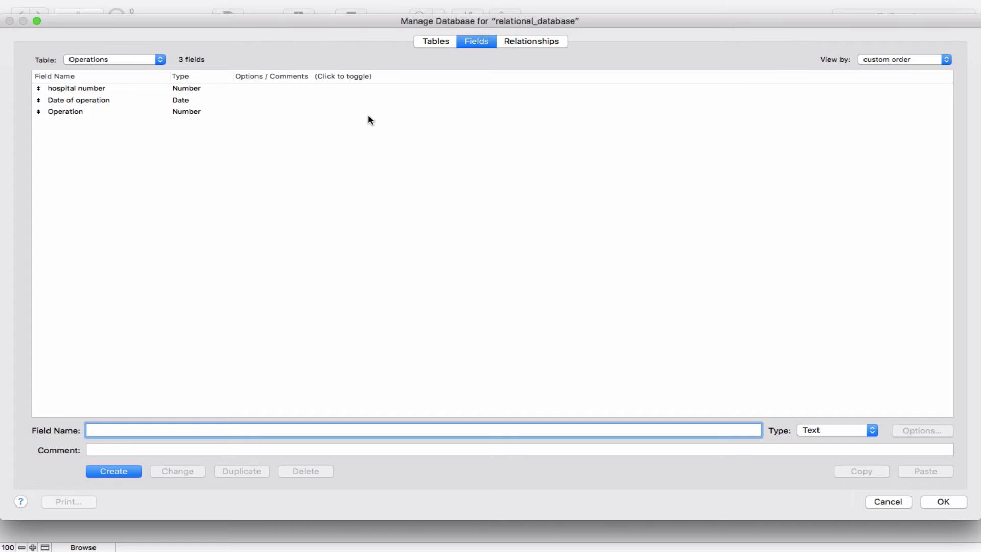
{"action": "left_click", "coordinate": [431, 42]}
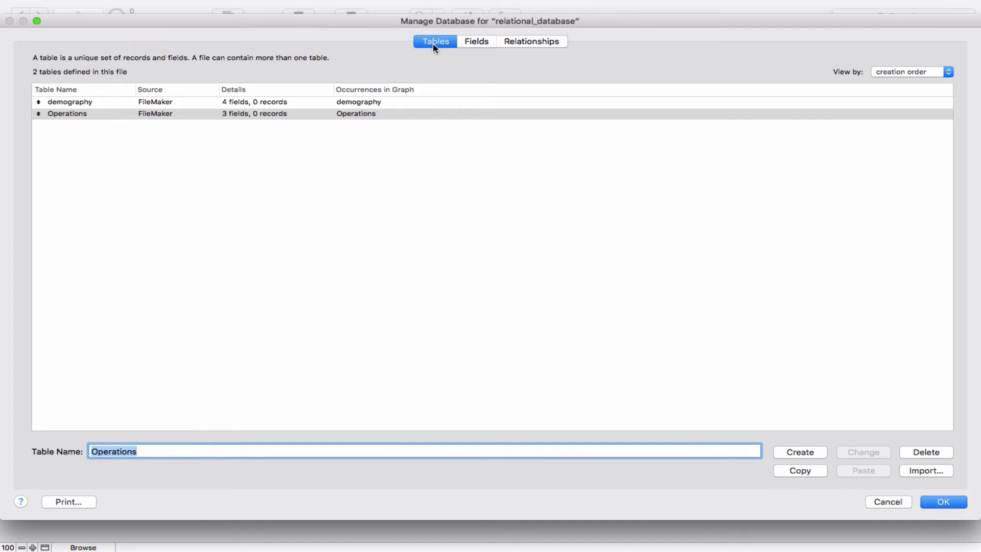
{"action": "left_click", "coordinate": [477, 45]}
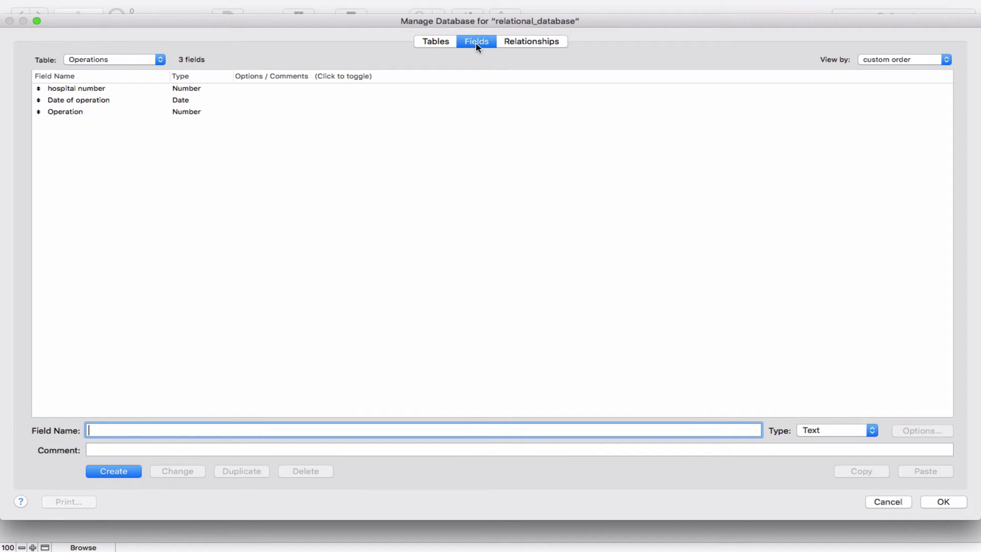
{"action": "left_click", "coordinate": [520, 45]}
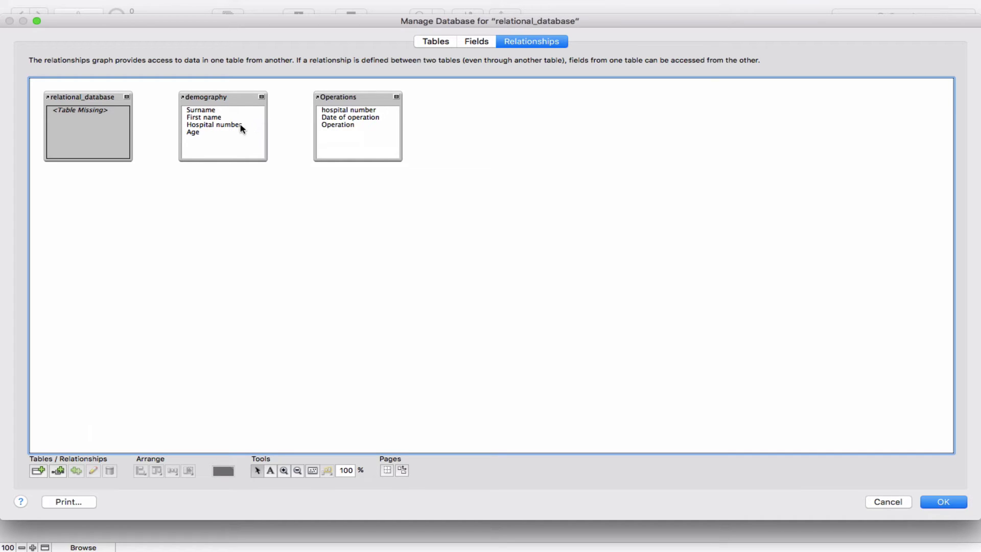
Step: Link demography's Hospital number to Operations' hospital number and open that relationship's settings
{"action": "left_click_drag", "start_coordinate": [239, 125], "coordinate": [240, 125]}
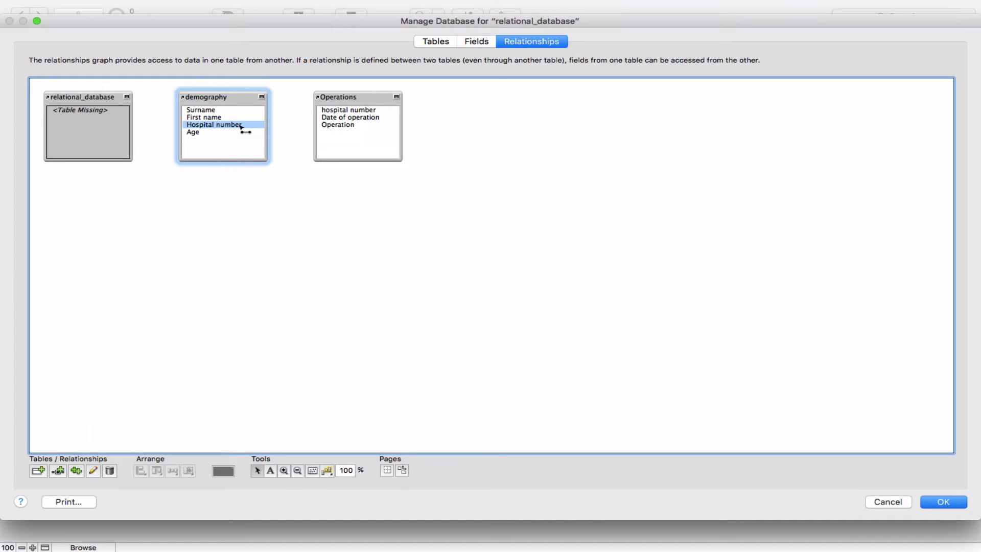
{"action": "left_click_drag", "start_coordinate": [240, 126], "coordinate": [327, 109]}
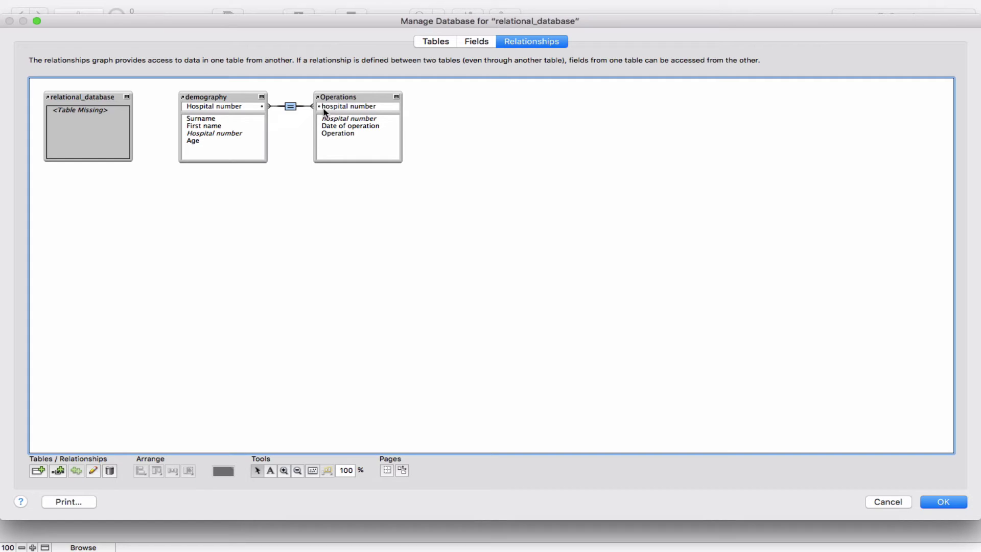
{"action": "double_click", "coordinate": [292, 108]}
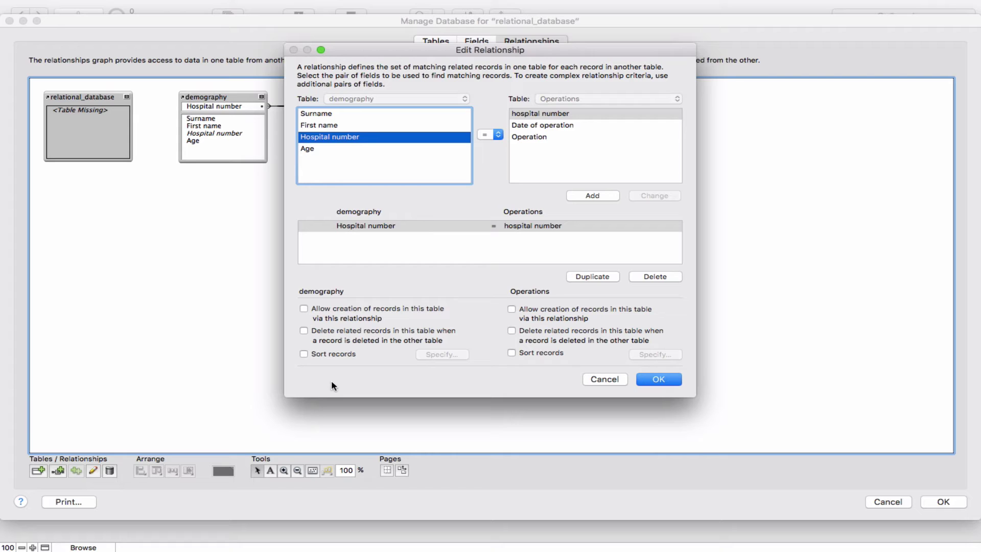
Step: Accept the demography–Operations relationship and close Manage Database
{"action": "left_click", "coordinate": [663, 381]}
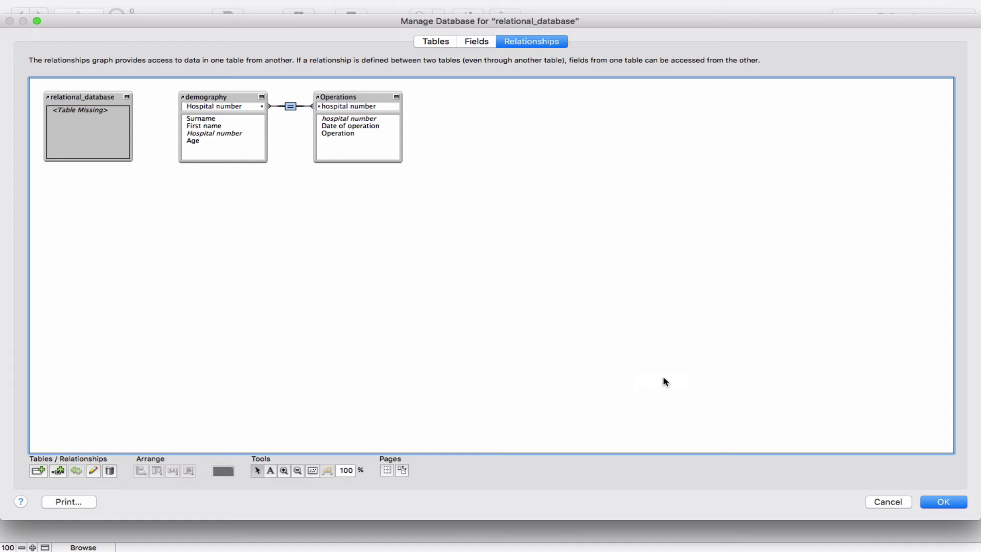
{"action": "key", "text": "Return"}
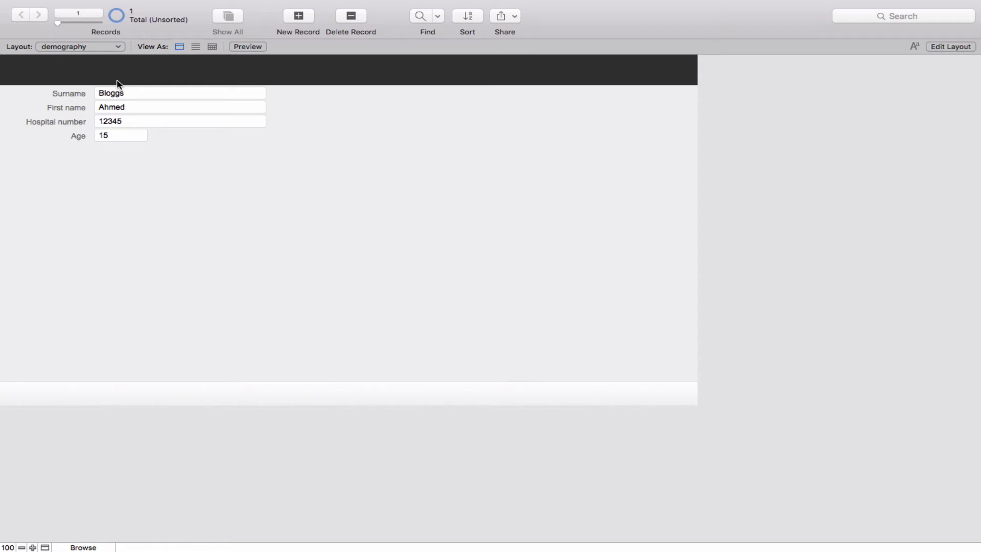
Step: On the Operations layout, add a record with hospital number 12345, date 05/07/2016, operation EVD
{"action": "left_click", "coordinate": [120, 49]}
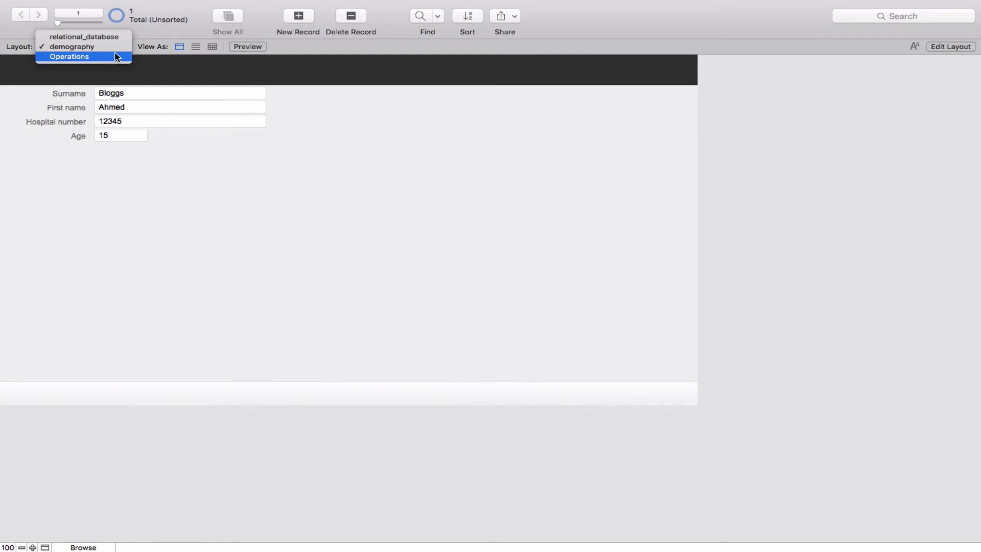
{"action": "left_click", "coordinate": [115, 60]}
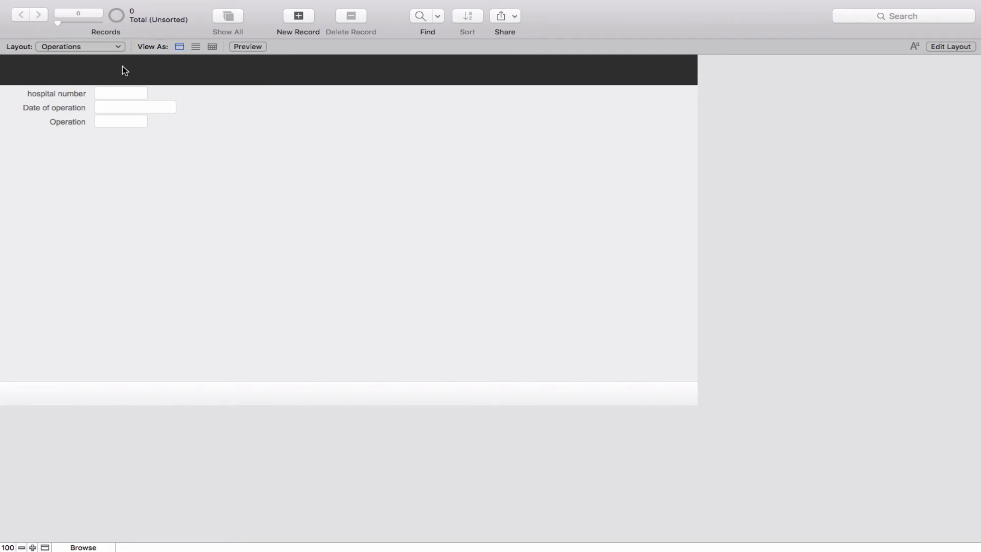
{"action": "left_click", "coordinate": [299, 16]}
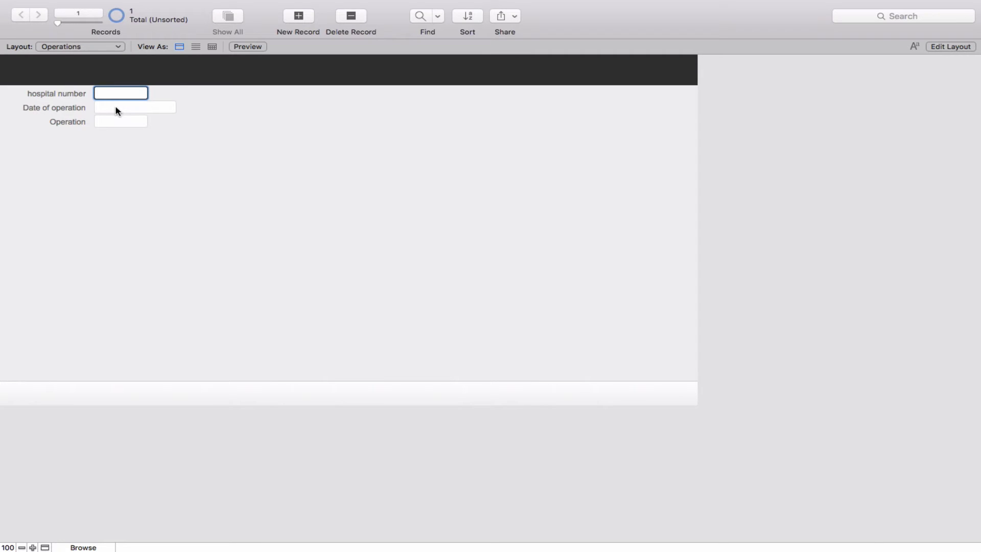
{"action": "type", "text": "12345"}
{"action": "left_click", "coordinate": [110, 108]}
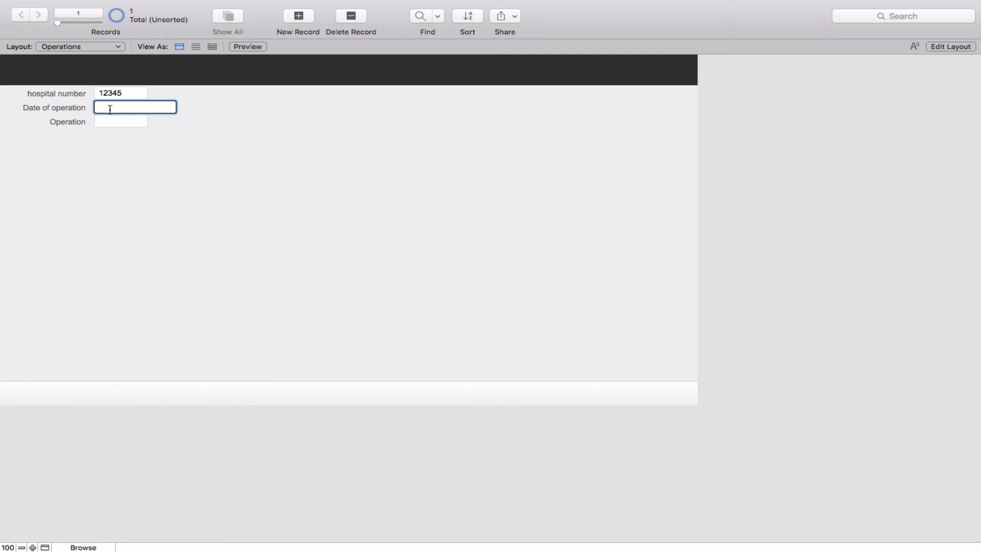
{"action": "type", "text": "0510"}
{"action": "type", "text": "7/2016"}
{"action": "left_click", "coordinate": [110, 120]}
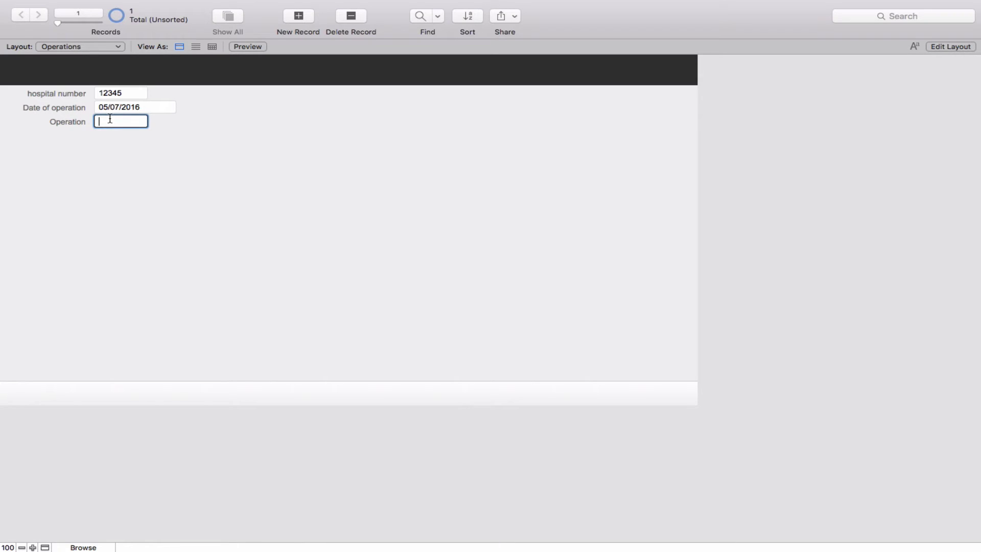
{"action": "type", "text": "EVD"}
{"action": "left_click", "coordinate": [113, 51]}
{"action": "left_click", "coordinate": [113, 36]}
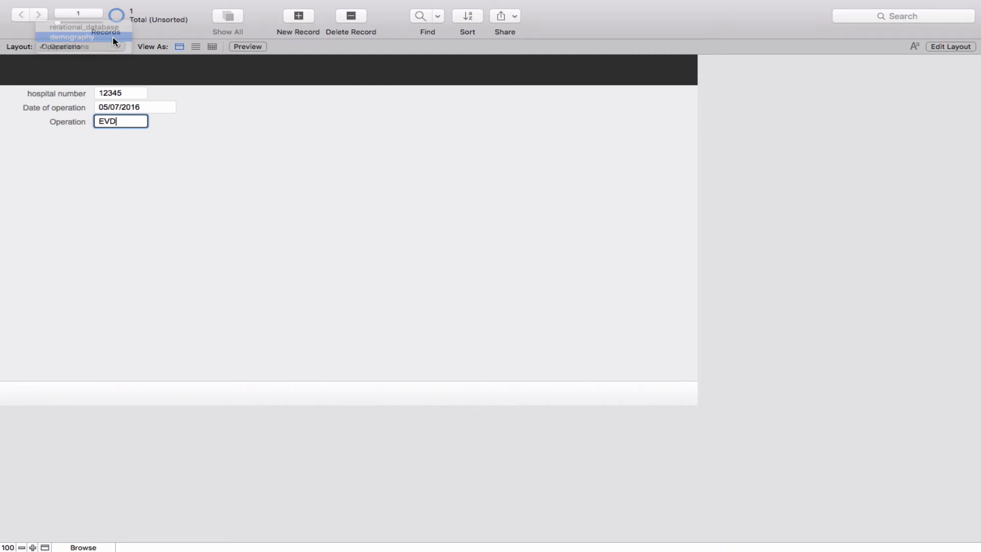
{"action": "left_click", "coordinate": [115, 48]}
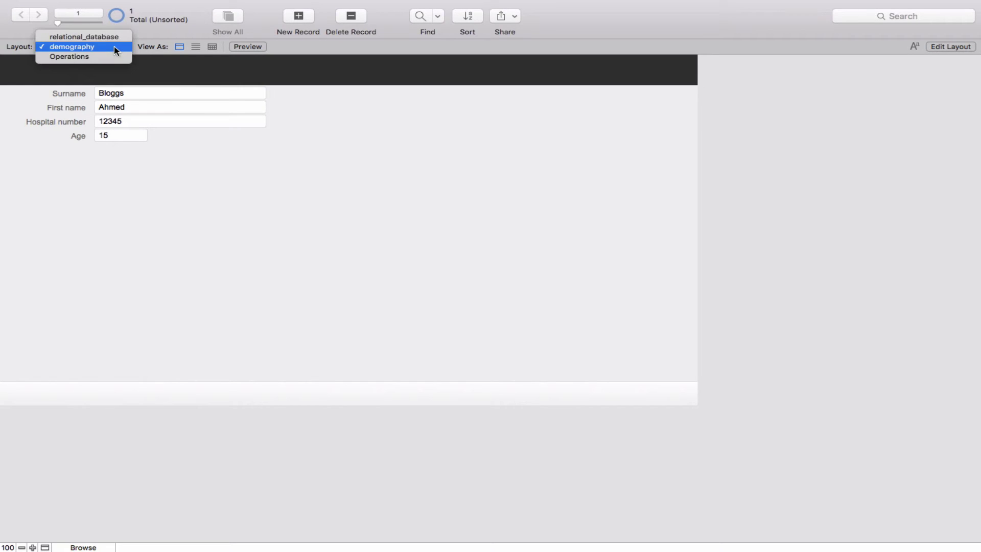
{"action": "left_click", "coordinate": [111, 61]}
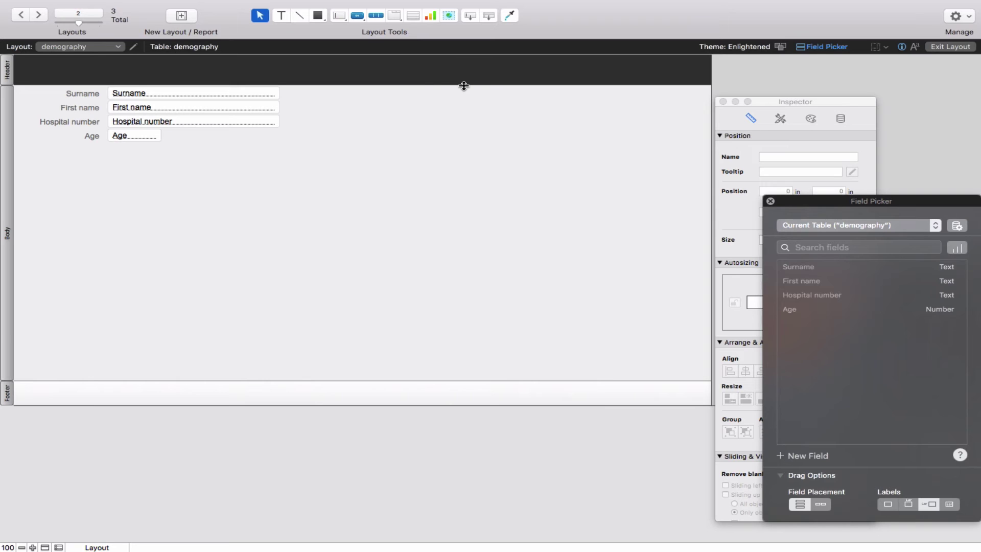
Step: Draw a button right of the Age field labelled 'Create operation'
{"action": "left_click", "coordinate": [357, 17]}
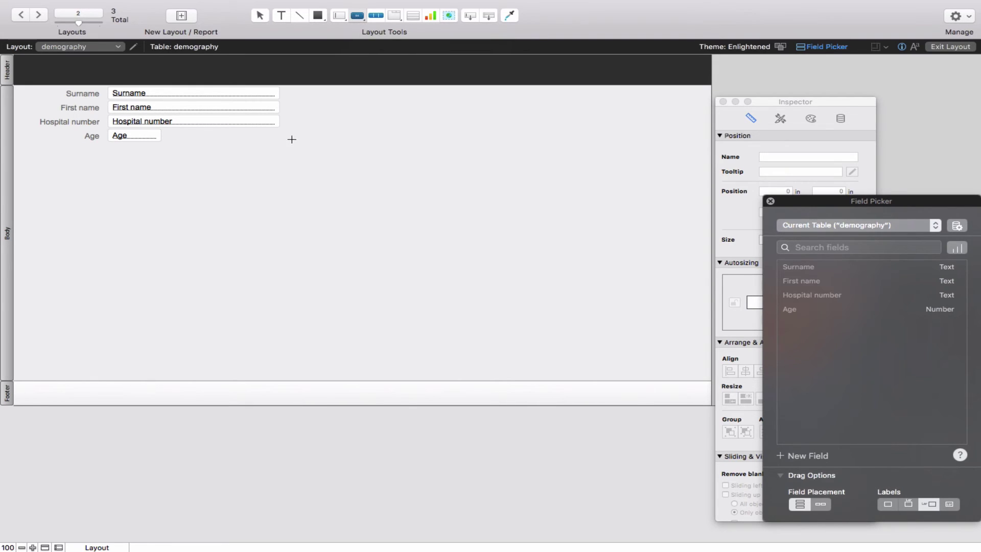
{"action": "mouse_move", "coordinate": [292, 139]}
{"action": "left_mouse_down"}
{"action": "mouse_move", "coordinate": [357, 140]}
{"action": "mouse_move", "coordinate": [386, 175]}
{"action": "mouse_move", "coordinate": [403, 168]}
{"action": "left_mouse_up"}
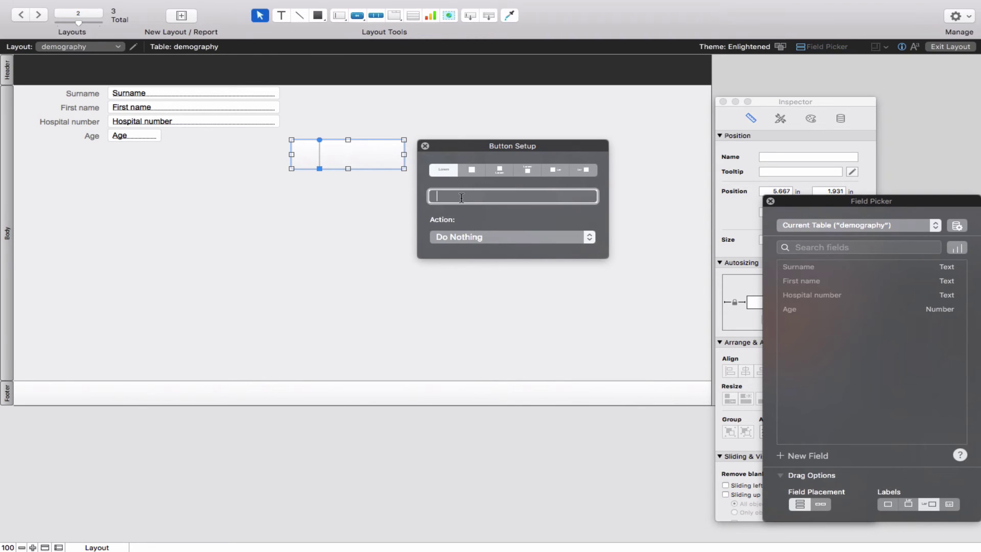
{"action": "type", "text": "Create operation"}
{"action": "left_click", "coordinate": [589, 237]}
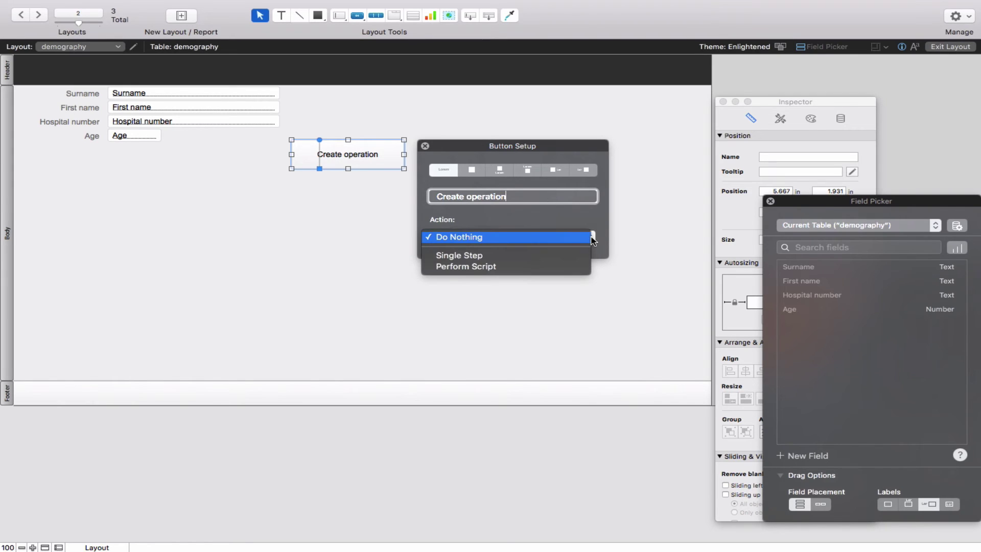
Step: Set the button's action to Perform Script and start a new script
{"action": "left_click", "coordinate": [487, 265]}
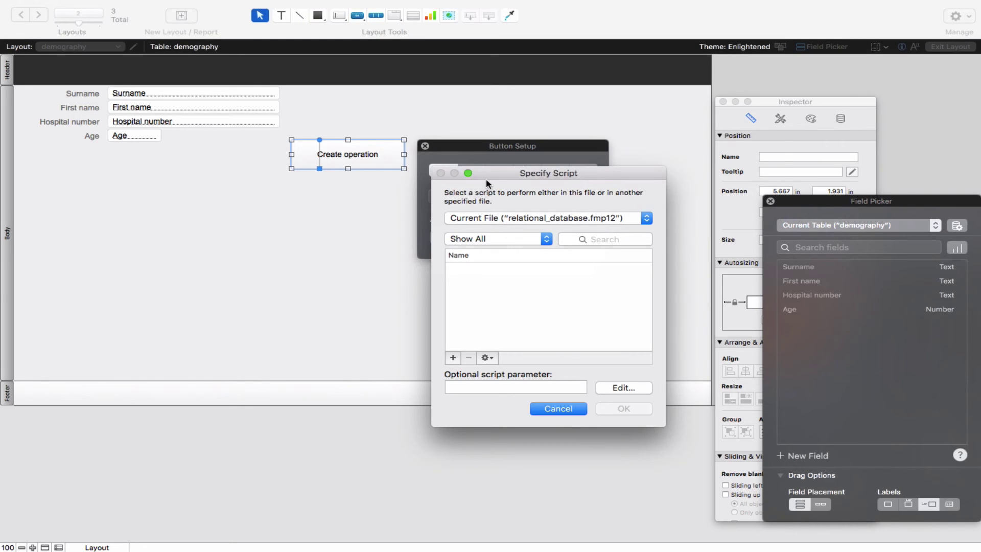
{"action": "left_click_drag", "start_coordinate": [486, 170], "coordinate": [292, 114]}
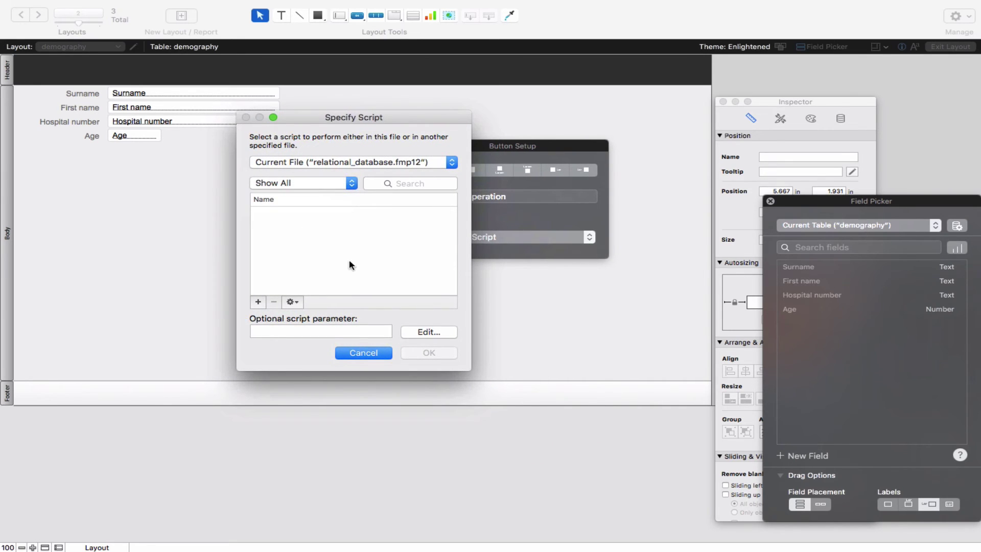
{"action": "left_click", "coordinate": [260, 306]}
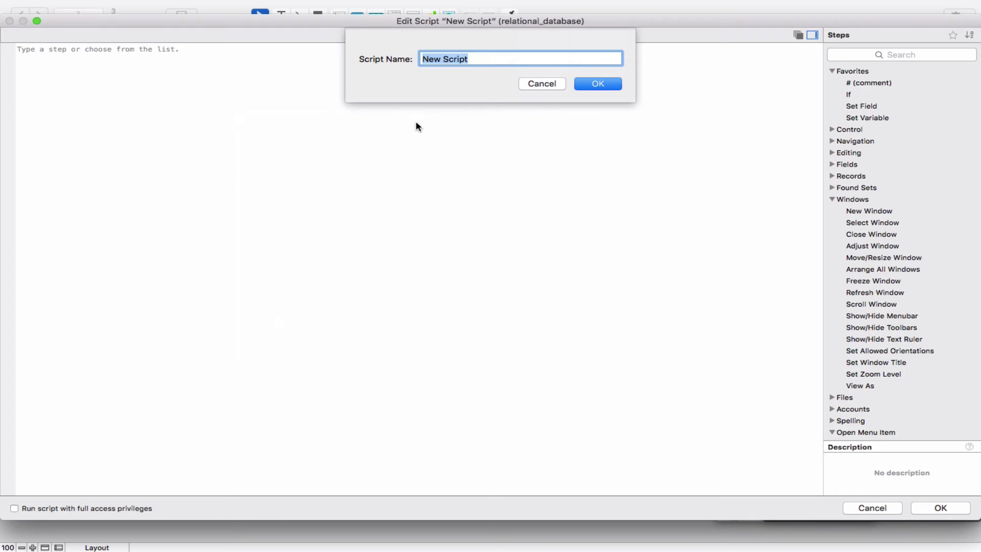
Step: Name the new script create_operation_record
{"action": "type", "text": "create"}
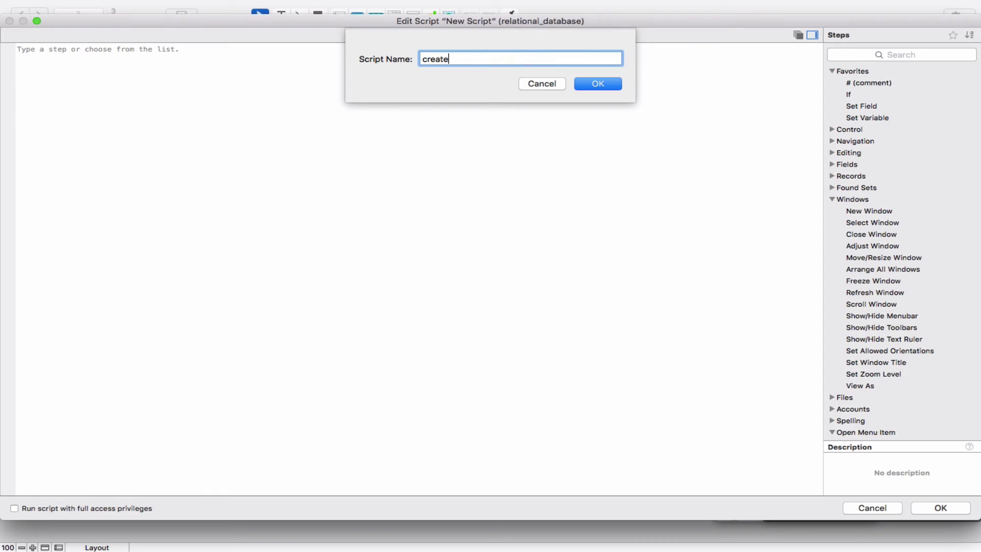
{"action": "type", "text": "_operation_record"}
{"action": "left_click", "coordinate": [601, 86]}
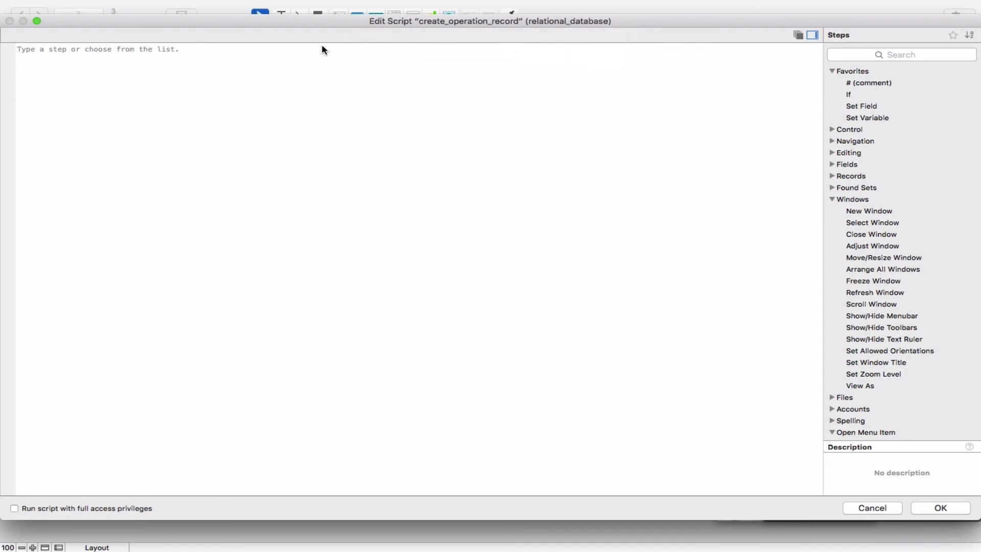
Step: Add a Set Variable step assigning demography::Hospital number to $hospital_number
{"action": "left_click", "coordinate": [866, 121]}
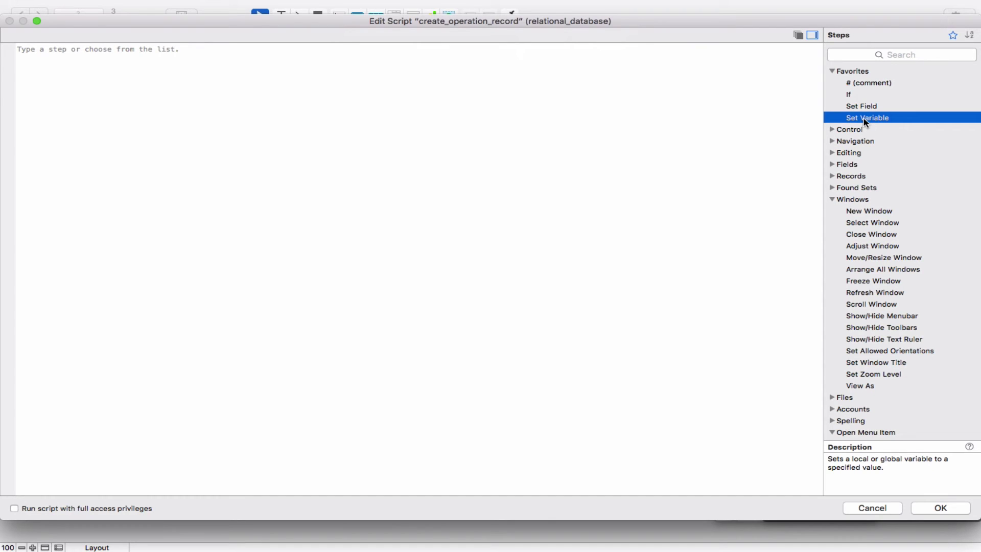
{"action": "double_click", "coordinate": [865, 122]}
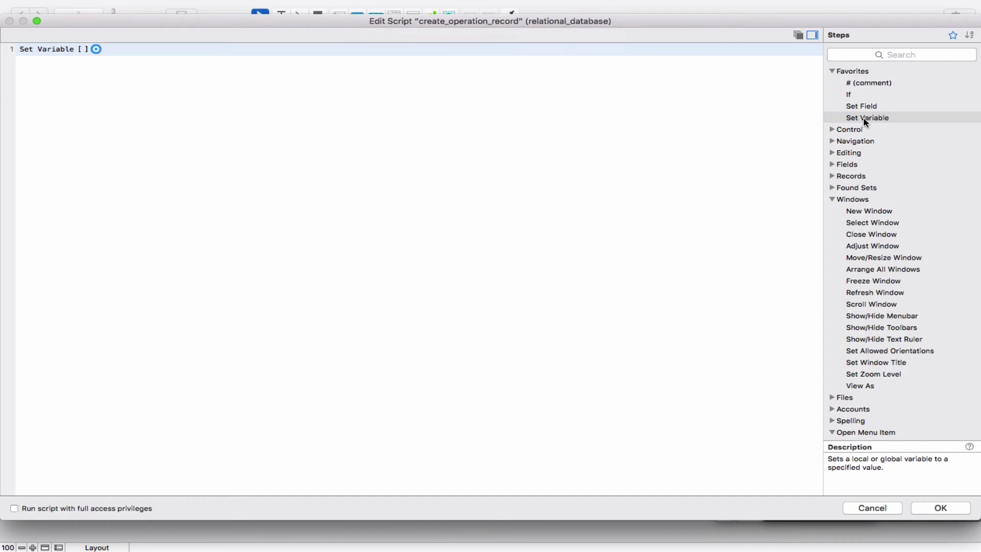
{"action": "left_click", "coordinate": [96, 50]}
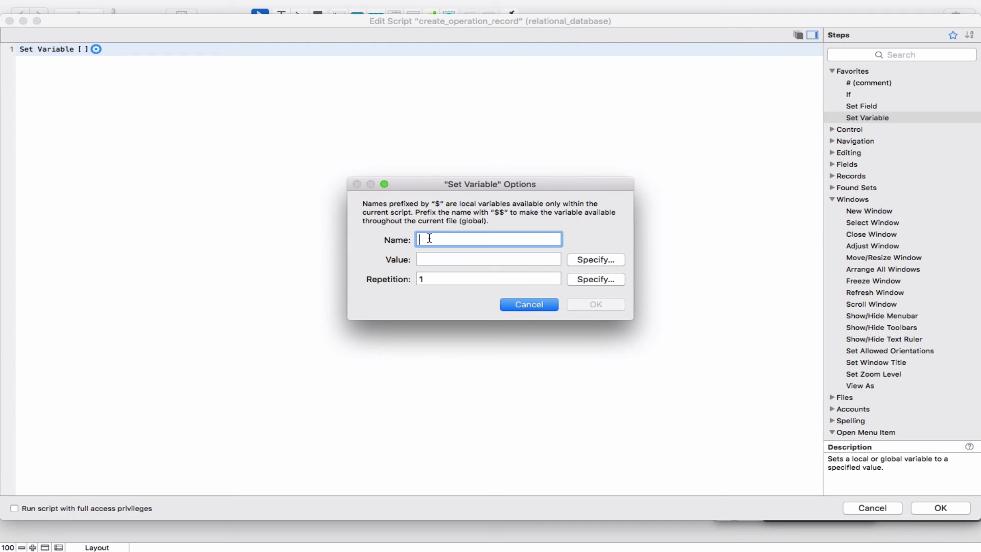
{"action": "type", "text": "$"}
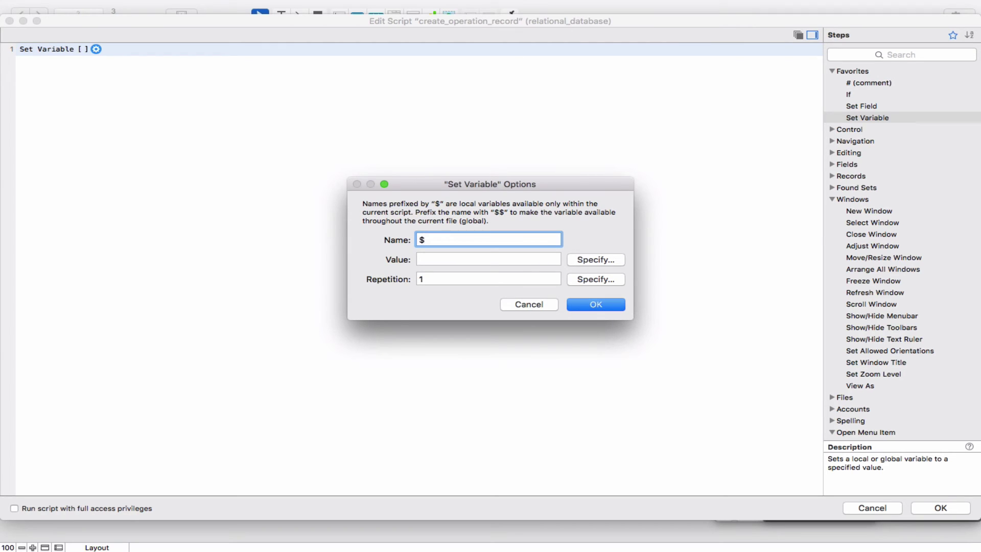
{"action": "type", "text": "hospital_number"}
{"action": "left_click", "coordinate": [585, 260]}
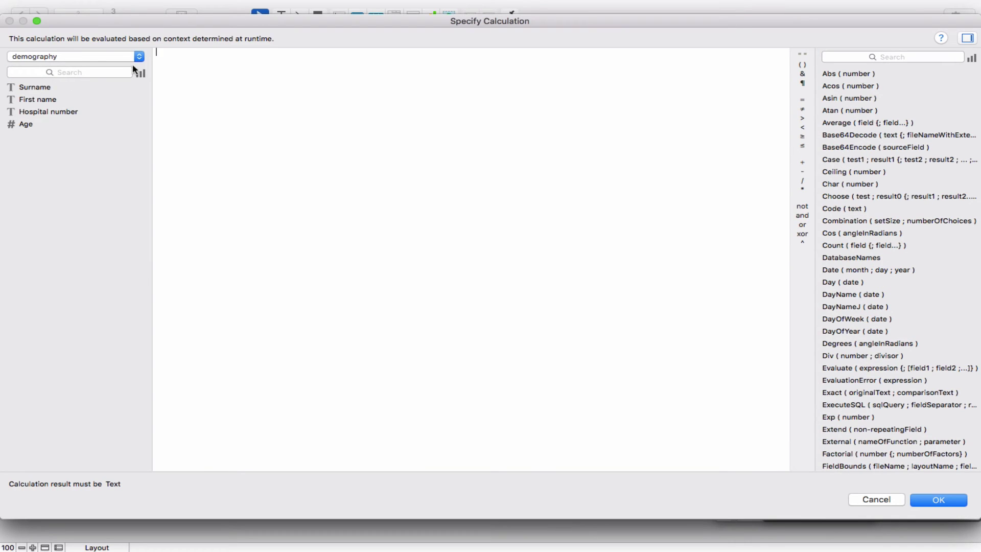
{"action": "left_click", "coordinate": [45, 117]}
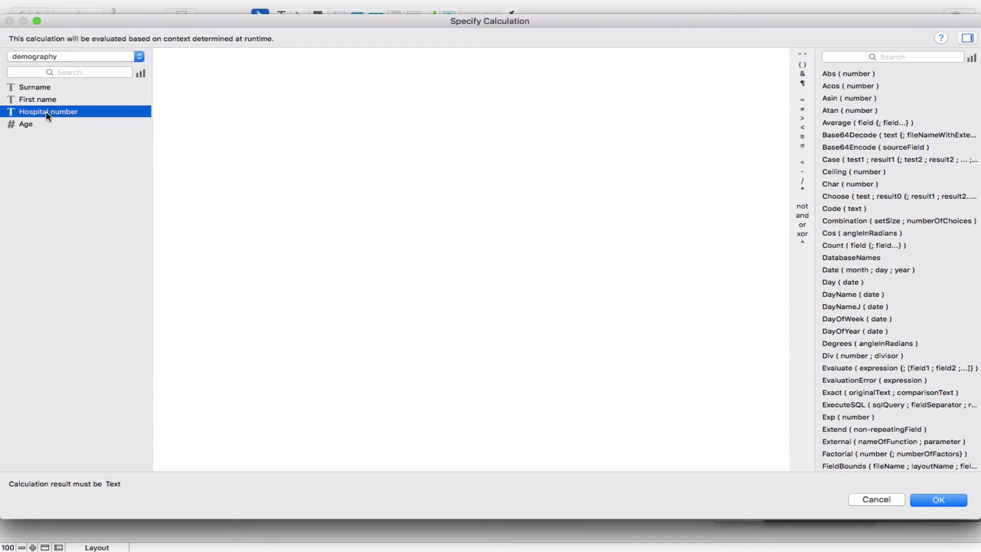
{"action": "double_click", "coordinate": [46, 116]}
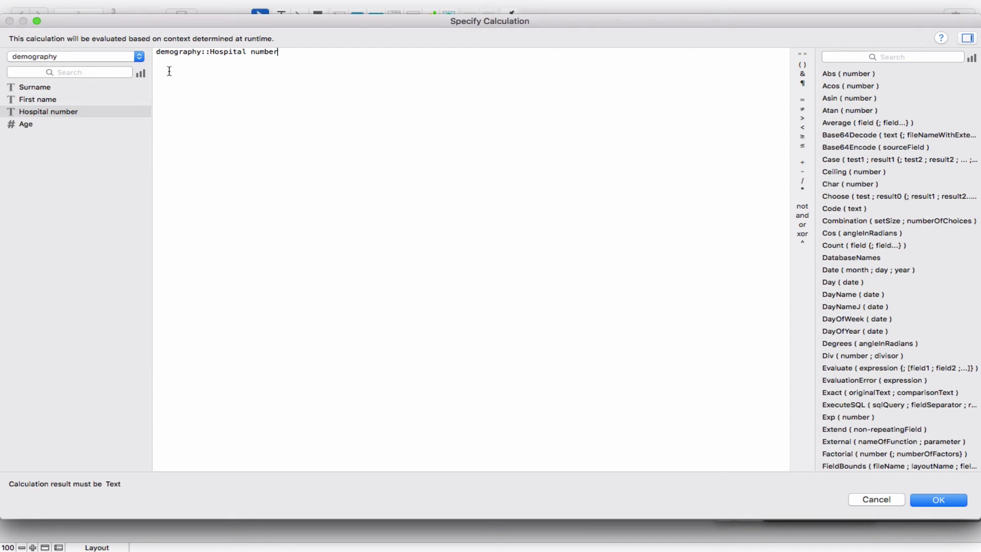
{"action": "left_click", "coordinate": [939, 500]}
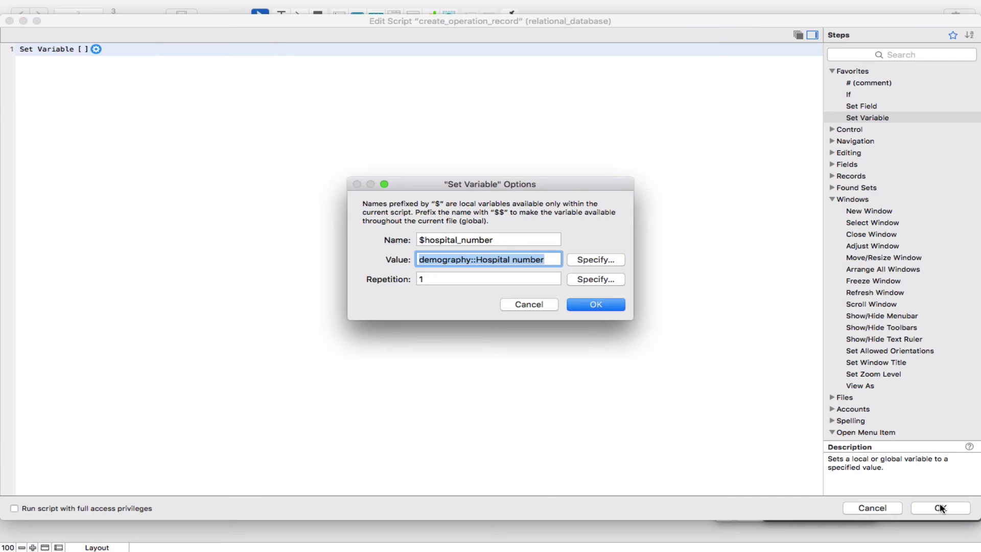
{"action": "left_click", "coordinate": [587, 306]}
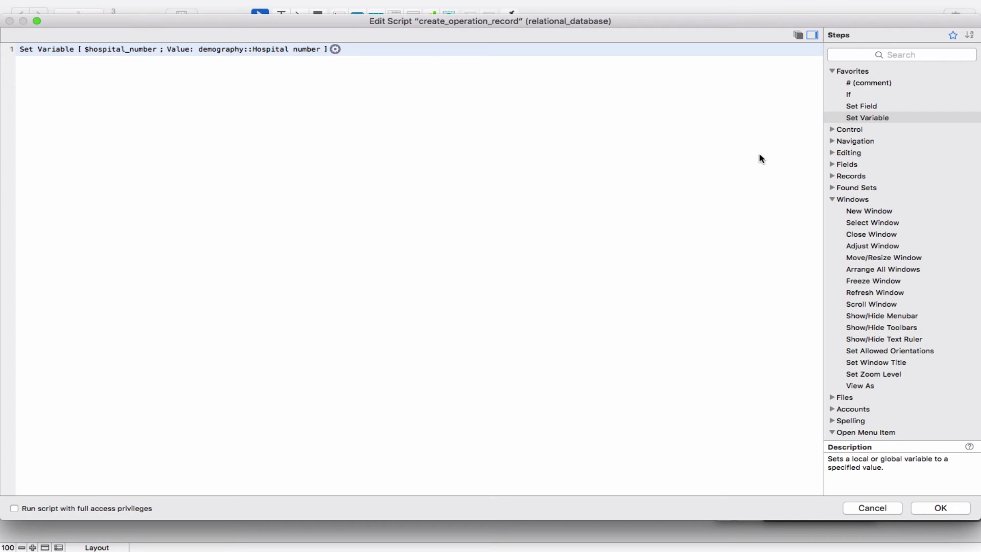
Step: Add a Go to Layout step targeting the Operations layout
{"action": "left_click", "coordinate": [832, 142]}
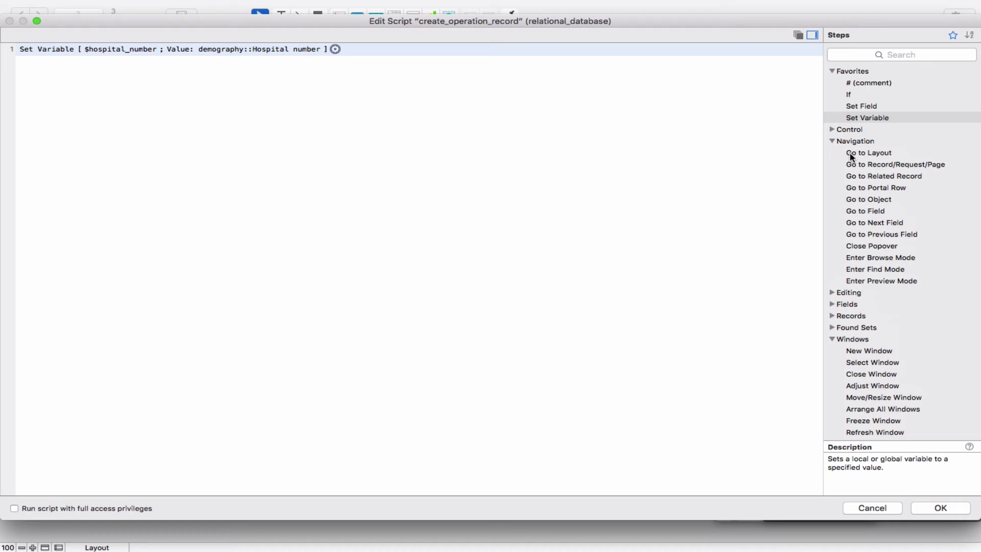
{"action": "double_click", "coordinate": [851, 154]}
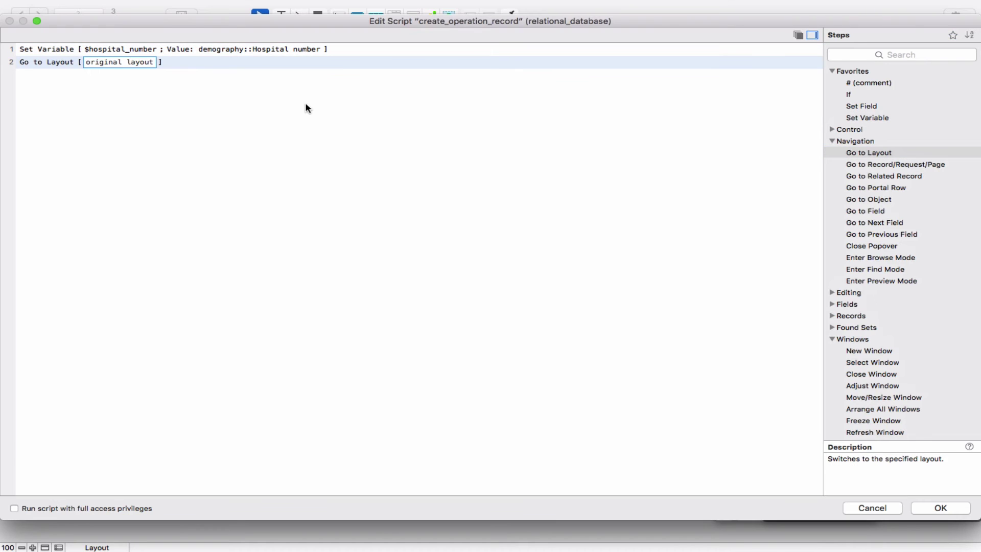
{"action": "left_click", "coordinate": [126, 62]}
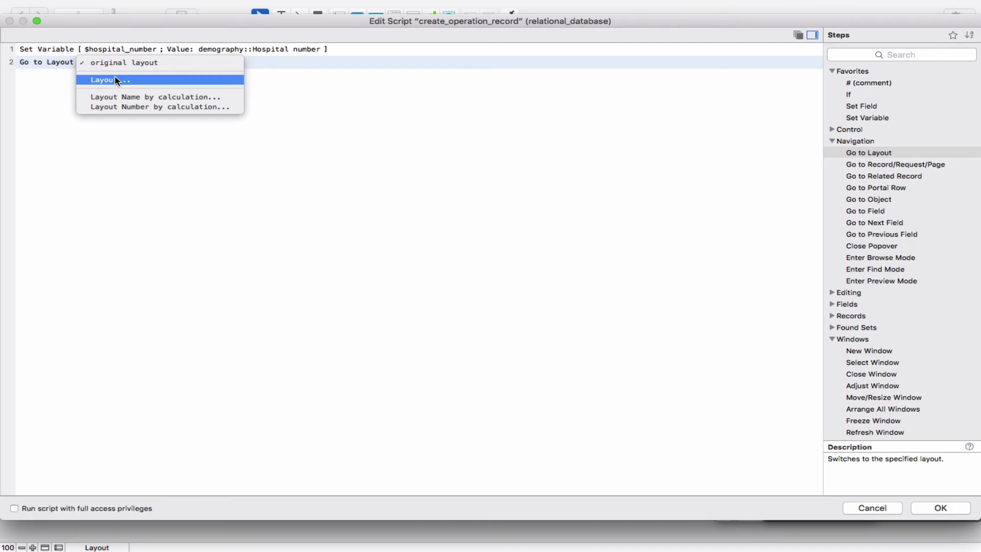
{"action": "left_click", "coordinate": [115, 79]}
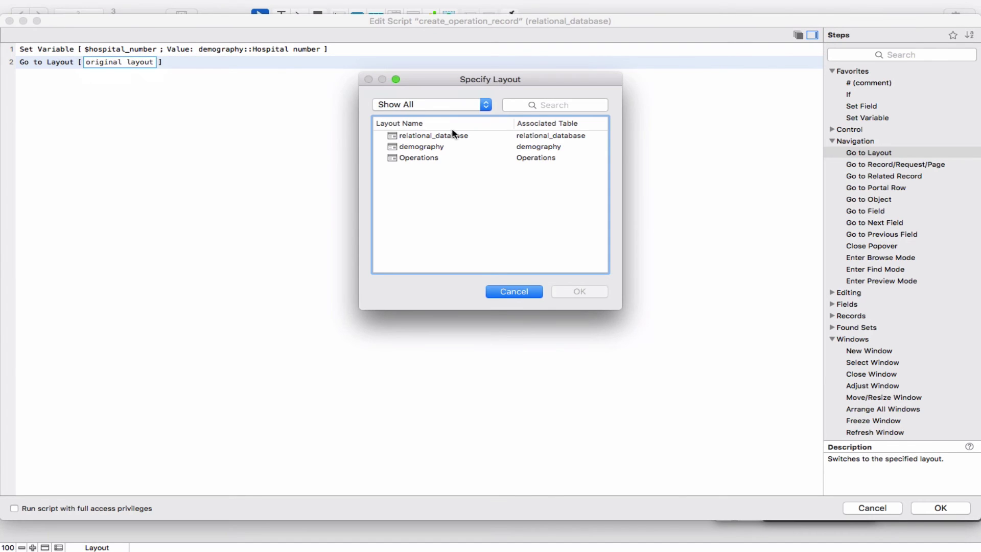
{"action": "left_click", "coordinate": [427, 159]}
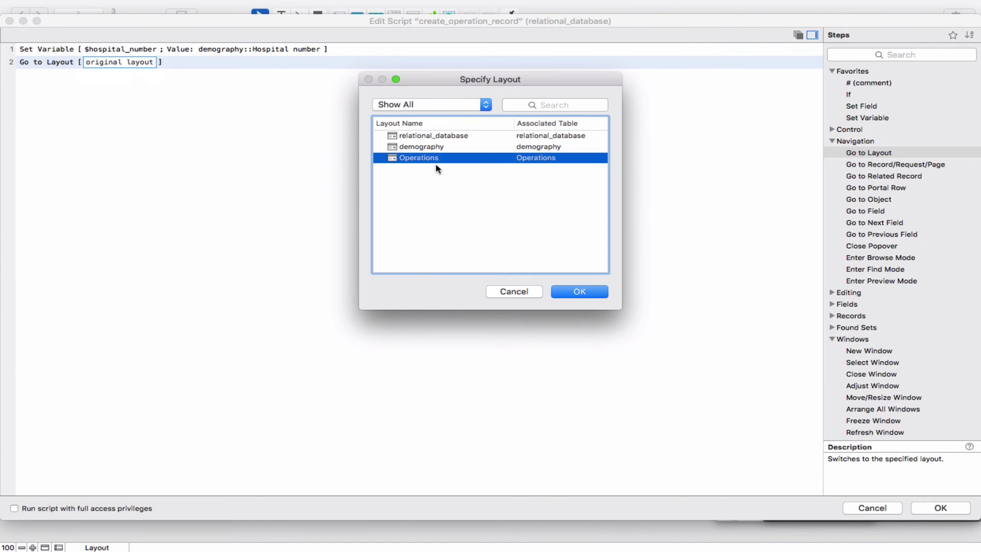
{"action": "left_click", "coordinate": [590, 295]}
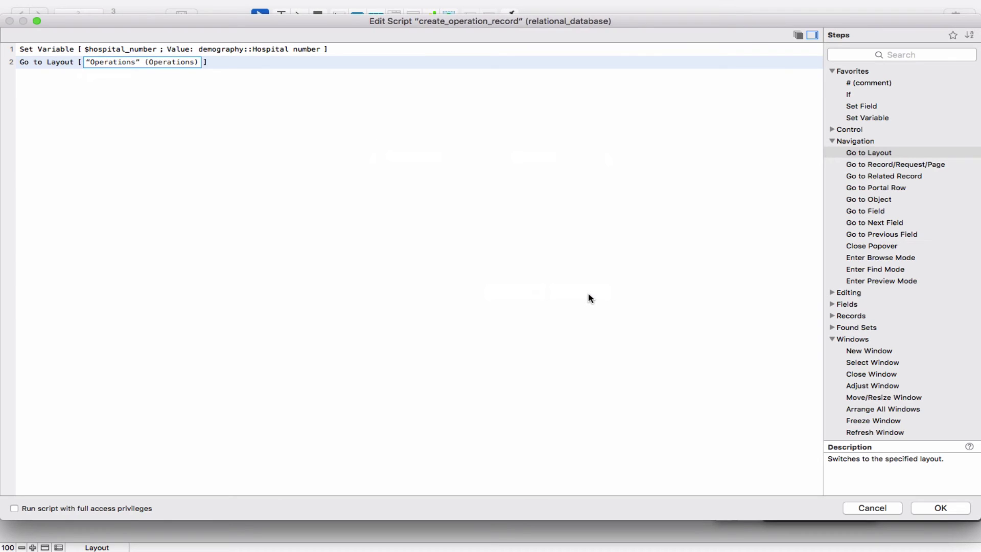
{"action": "left_click", "coordinate": [533, 256]}
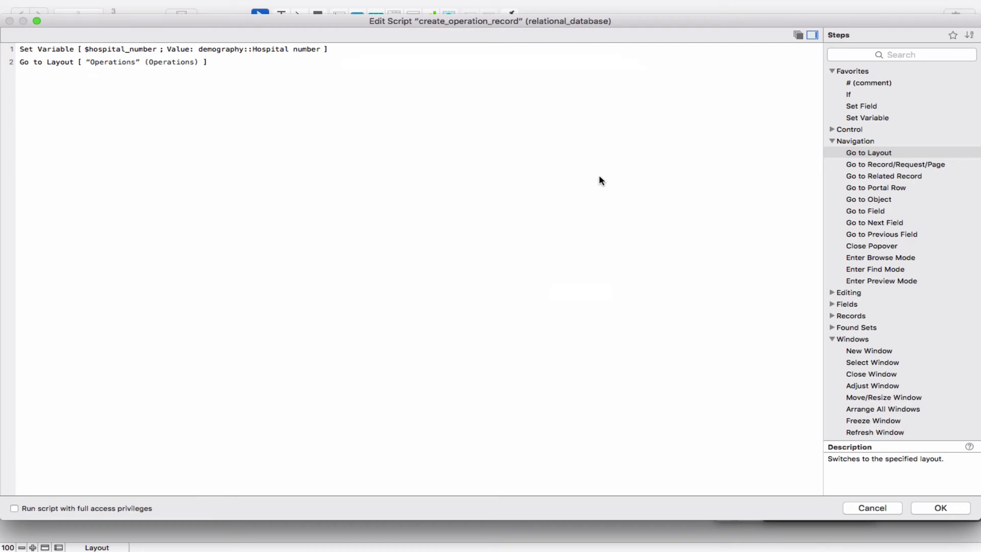
Step: Add a New Record/Request step from the Records group after Go to Layout
{"action": "left_click", "coordinate": [833, 141]}
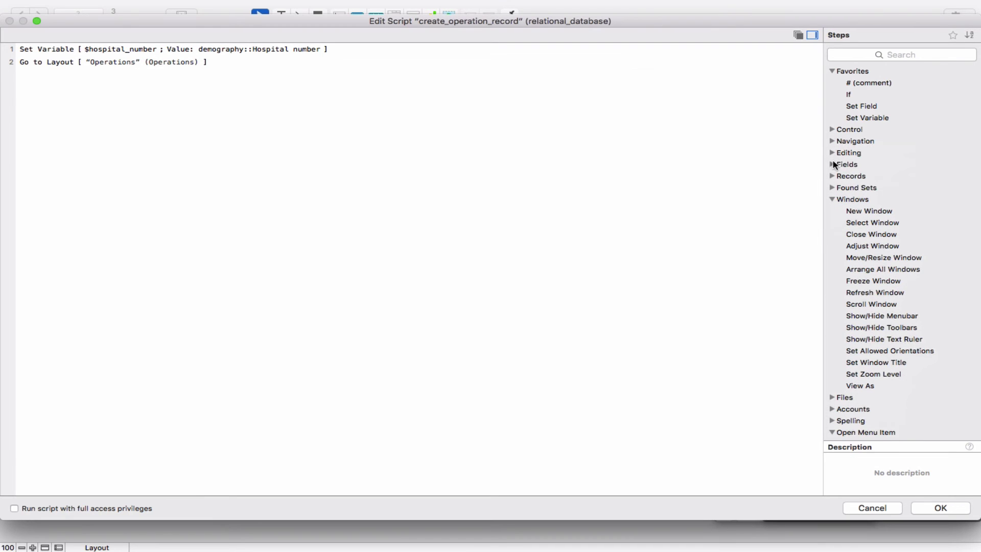
{"action": "left_click", "coordinate": [832, 176]}
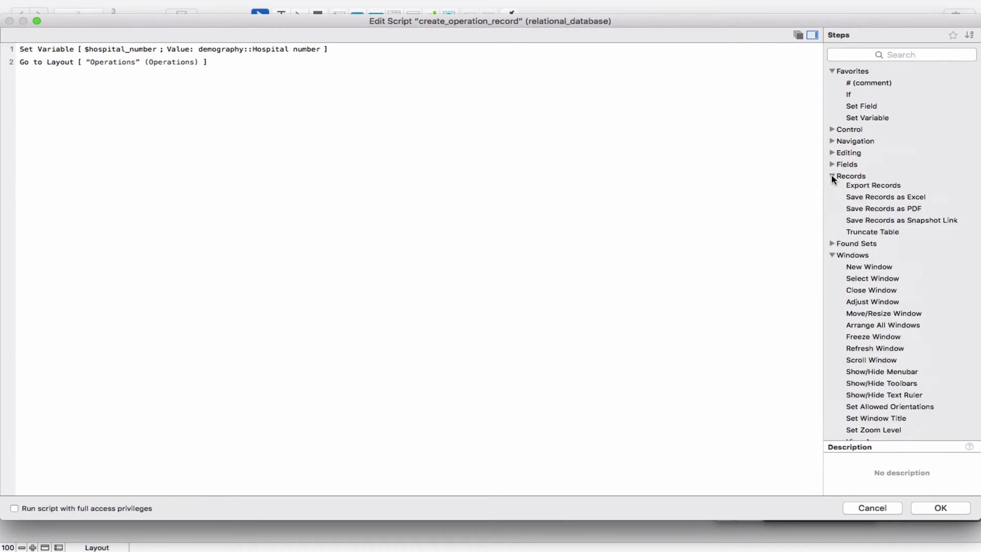
{"action": "double_click", "coordinate": [851, 190]}
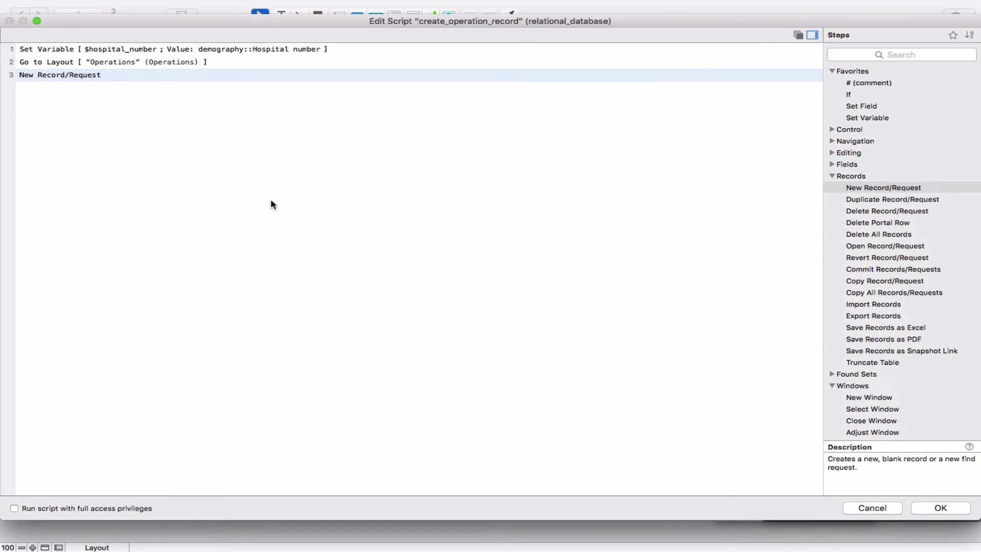
{"action": "left_click", "coordinate": [139, 130]}
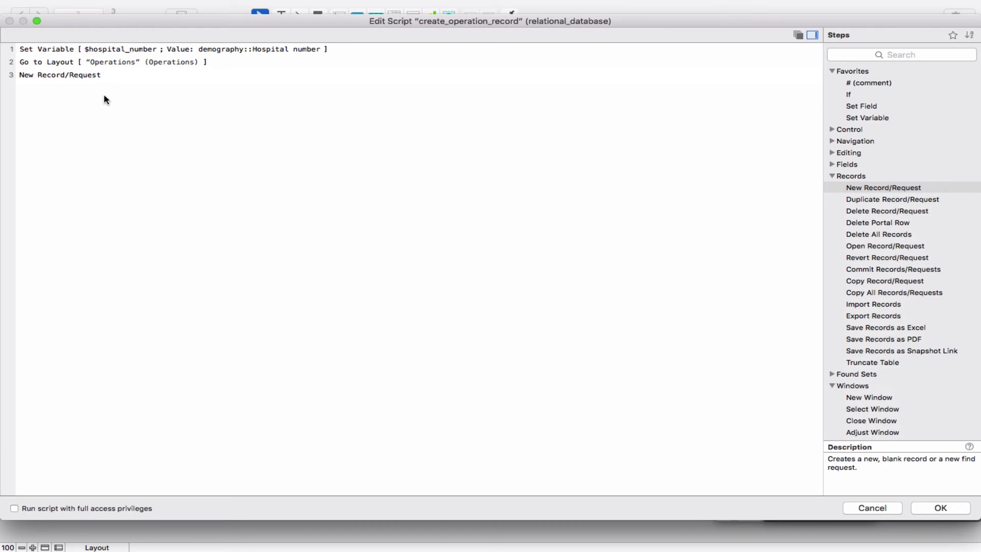
Step: Add a Set Field step that fills Operations::hospital number with the calculation $hospital_number
{"action": "double_click", "coordinate": [862, 106]}
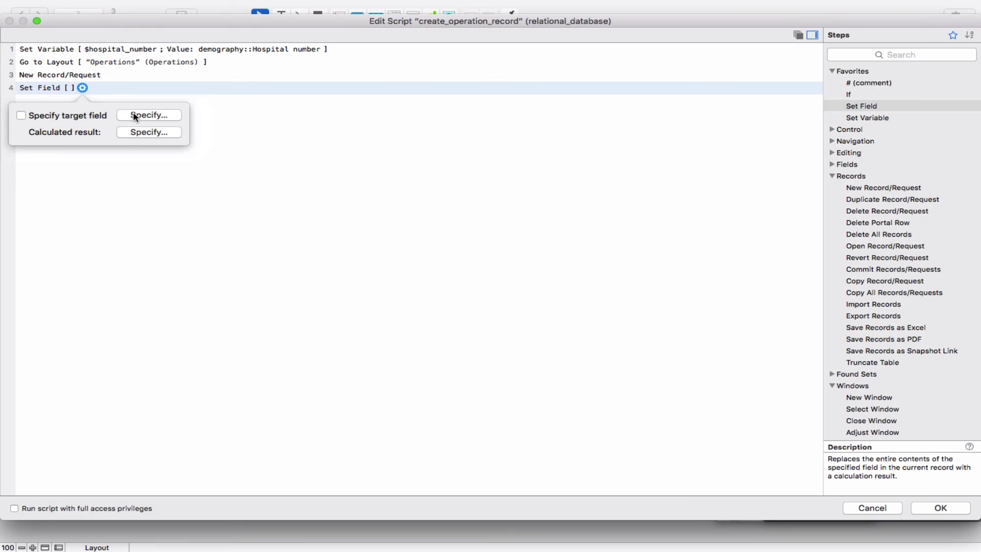
{"action": "left_click", "coordinate": [136, 116]}
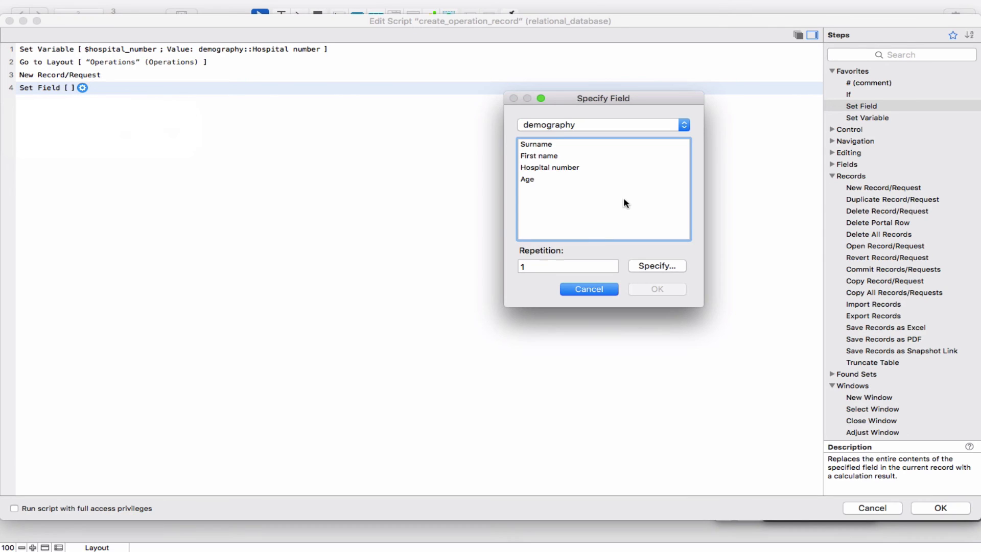
{"action": "left_click", "coordinate": [684, 124]}
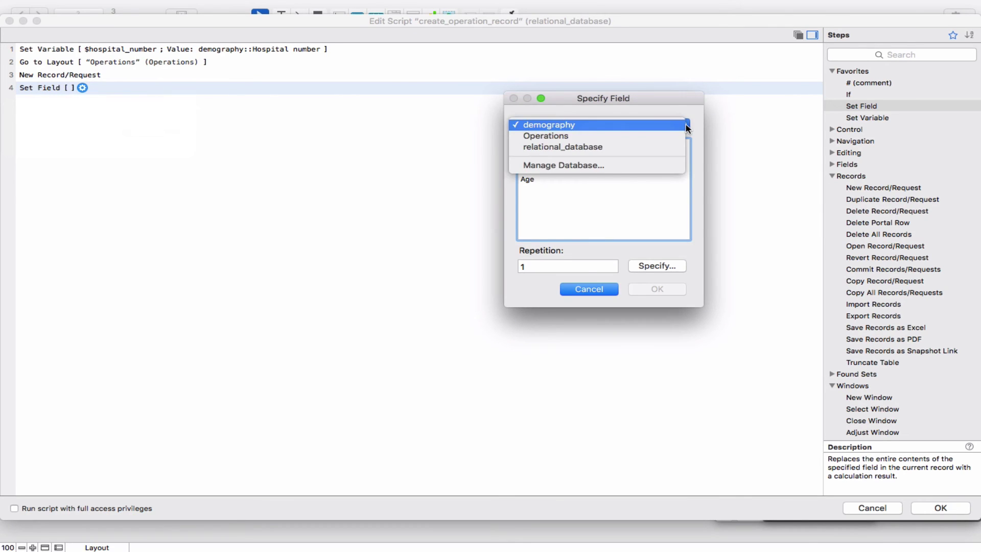
{"action": "left_click", "coordinate": [582, 137]}
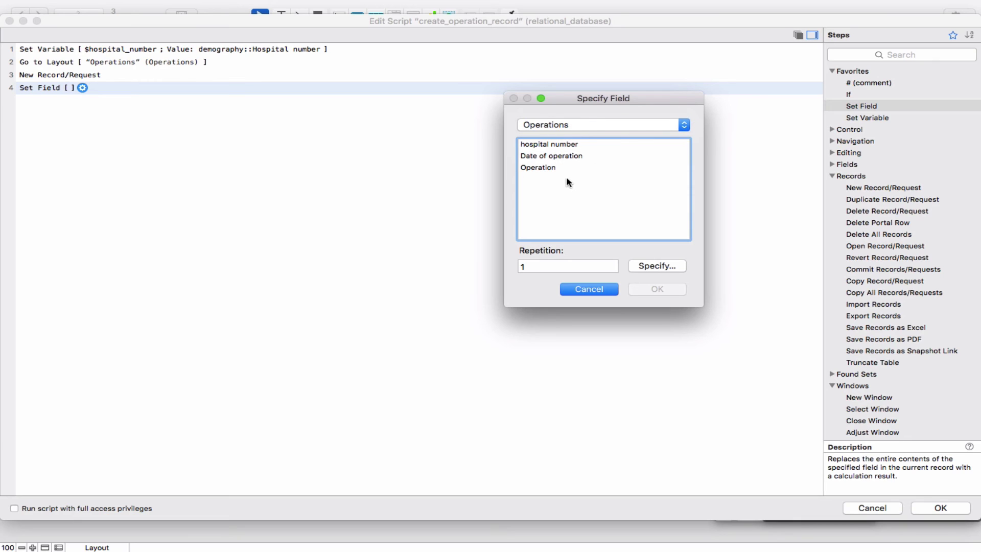
{"action": "double_click", "coordinate": [556, 146]}
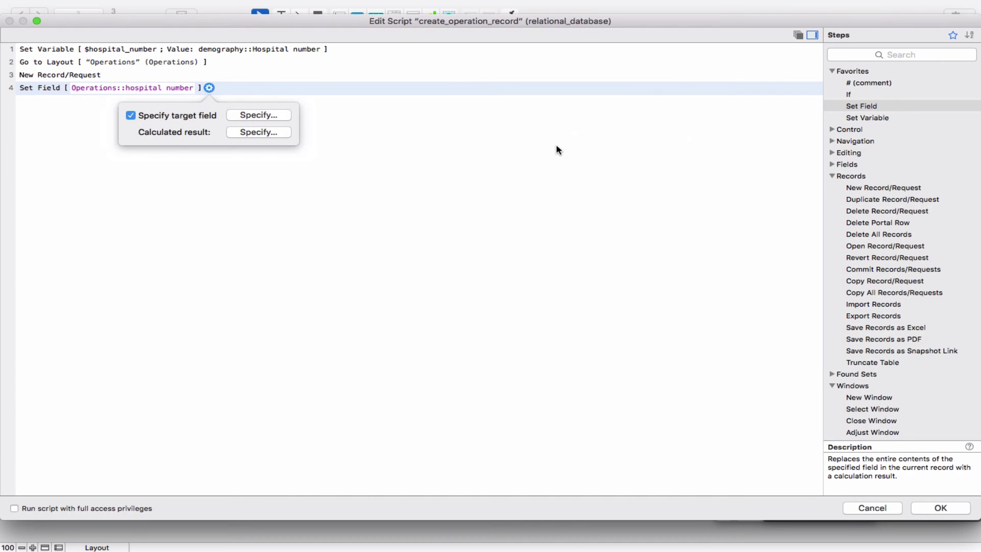
{"action": "left_click", "coordinate": [259, 132]}
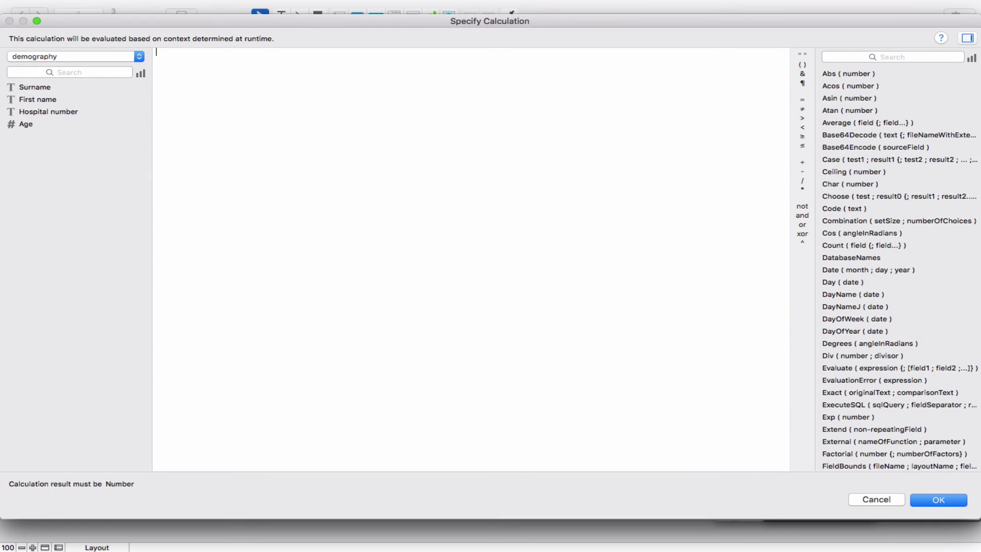
{"action": "type", "text": "$hospital_number"}
{"action": "left_click", "coordinate": [939, 500]}
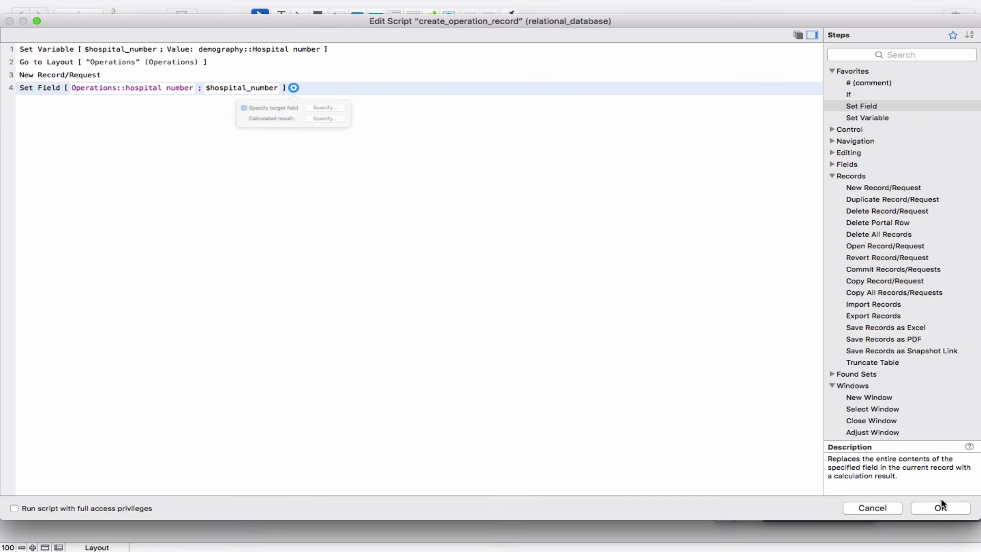
{"action": "left_click", "coordinate": [495, 227]}
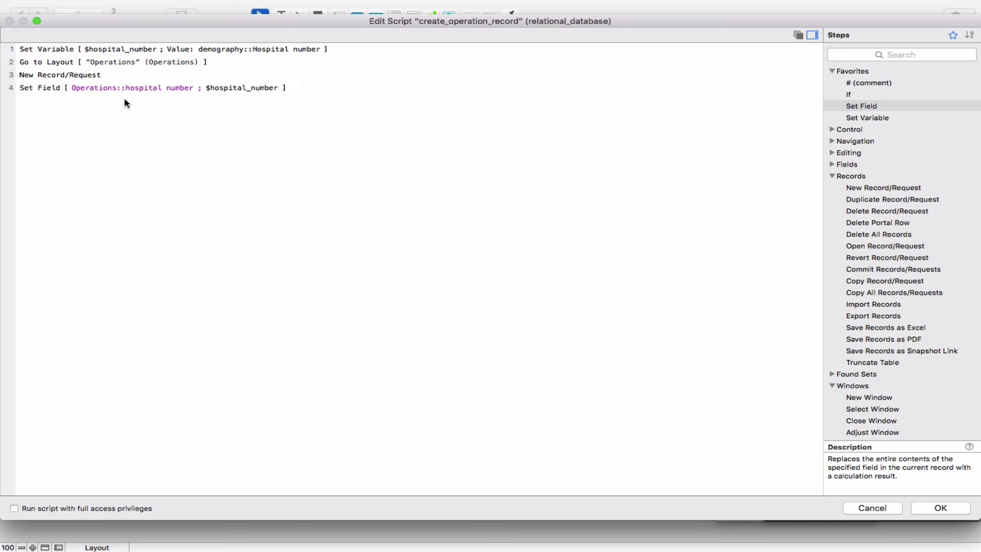
Step: Save create_operation_record, assign it to the Create operation button, and return to Browse mode
{"action": "left_click", "coordinate": [945, 509]}
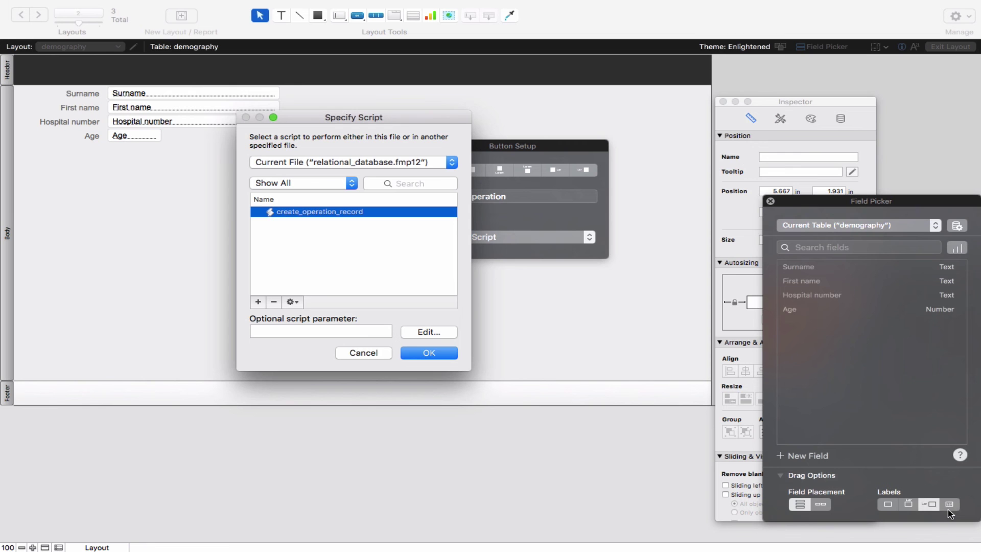
{"action": "left_click", "coordinate": [443, 356]}
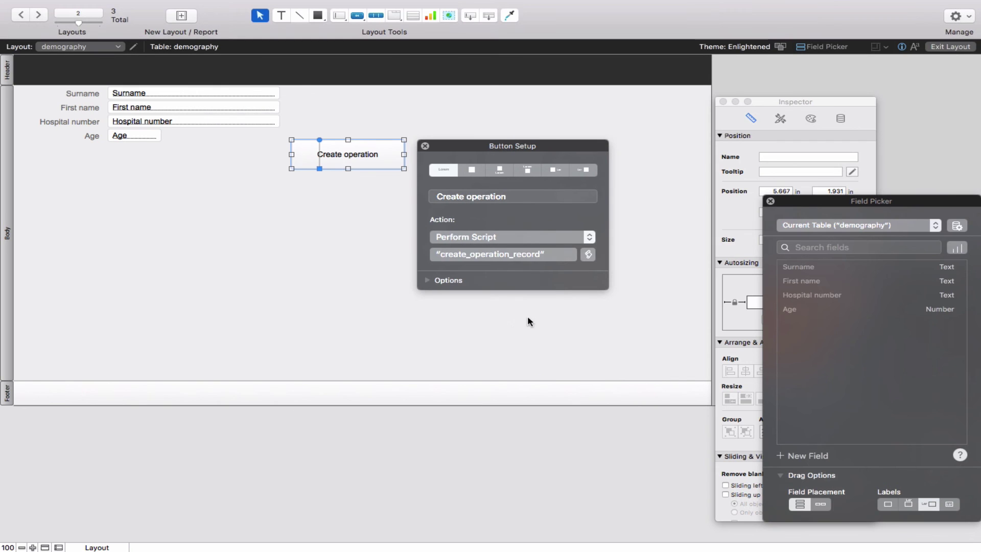
{"action": "left_click", "coordinate": [424, 145]}
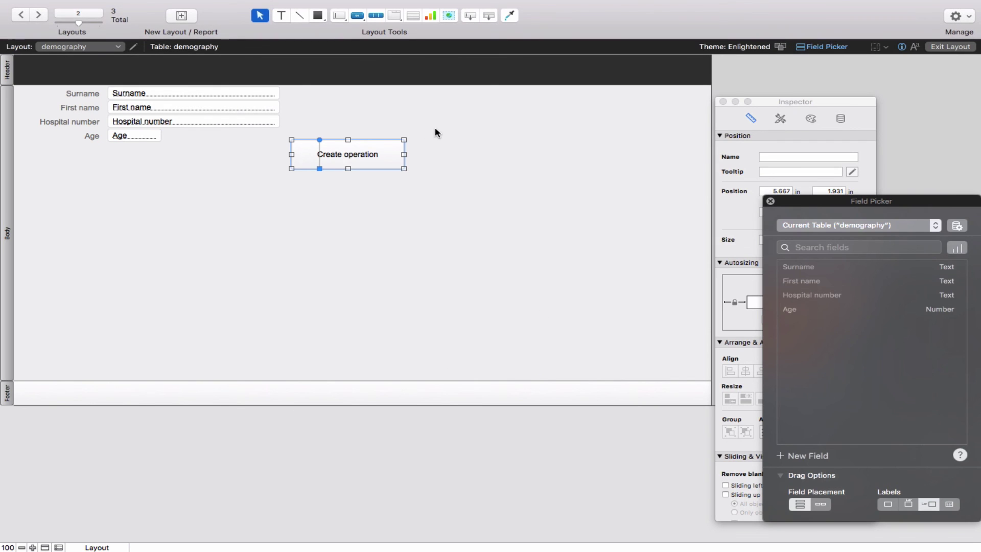
{"action": "key", "text": "super+b"}
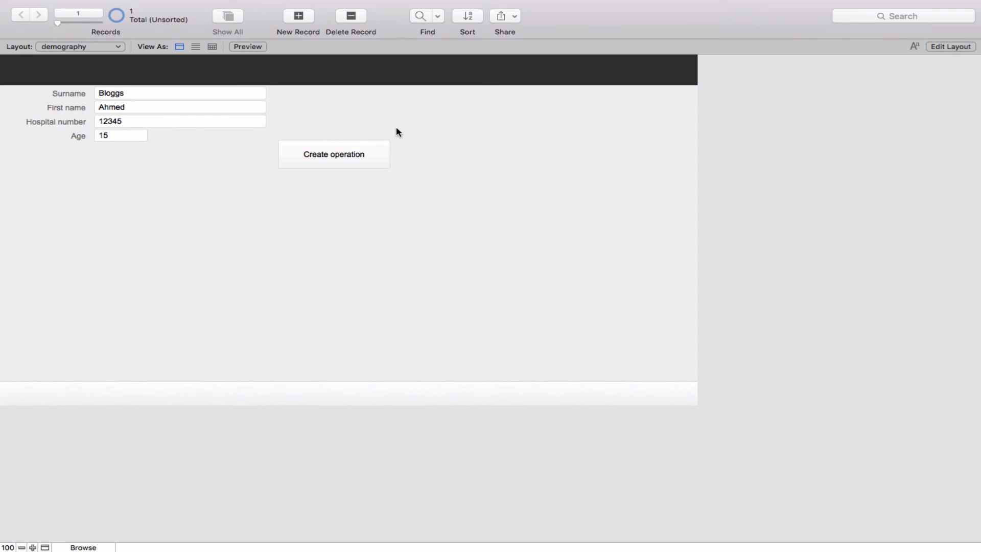
Step: Run Create operation to get a new Operations record prefilled with hospital number 12345
{"action": "left_click", "coordinate": [360, 153]}
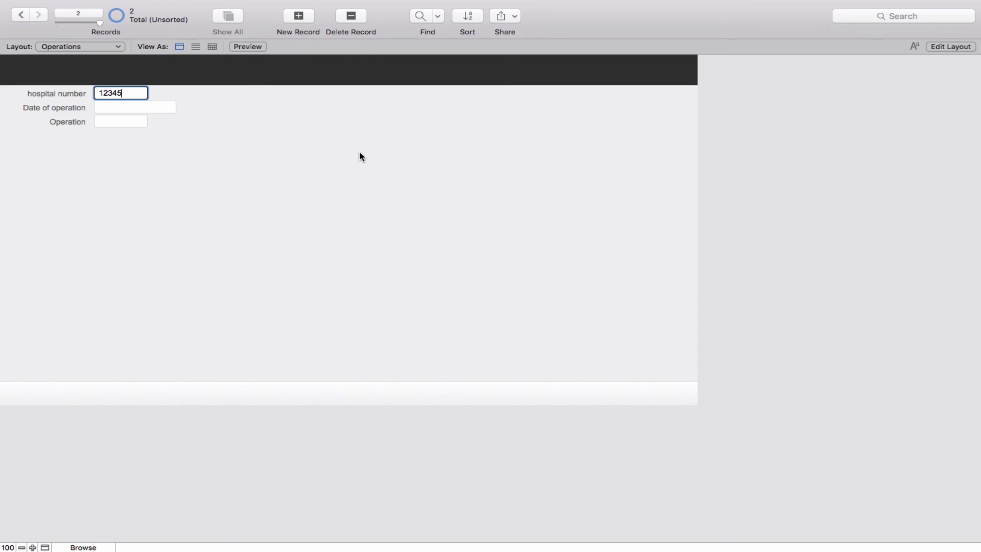